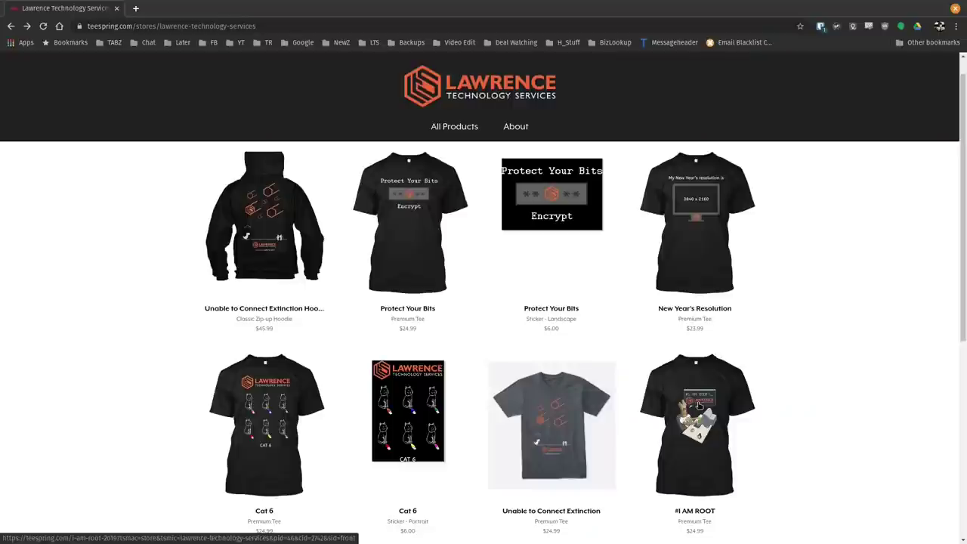
click(699, 407)
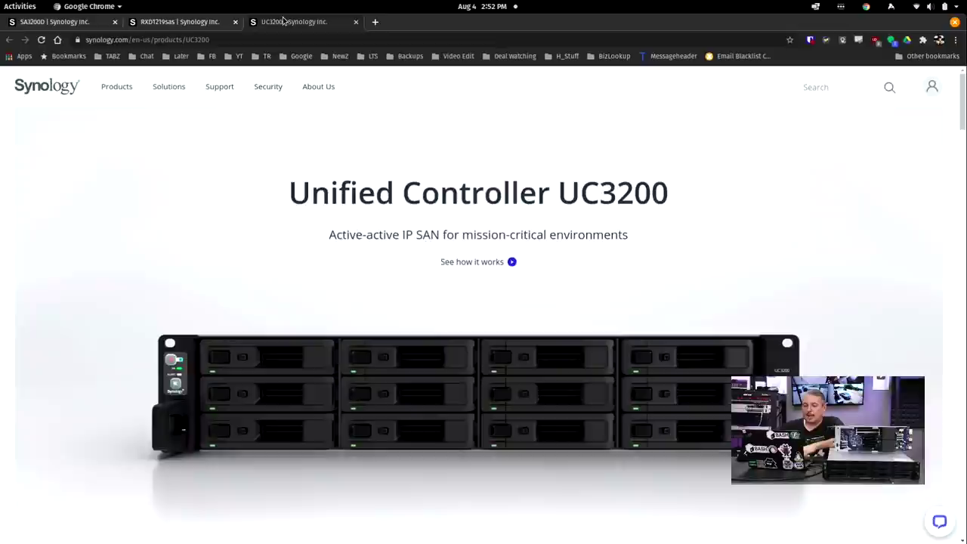
Step: Look over the Synology product pages for the UC3200, the SA3200D and the RXD1219sas expansion unit
click(286, 21)
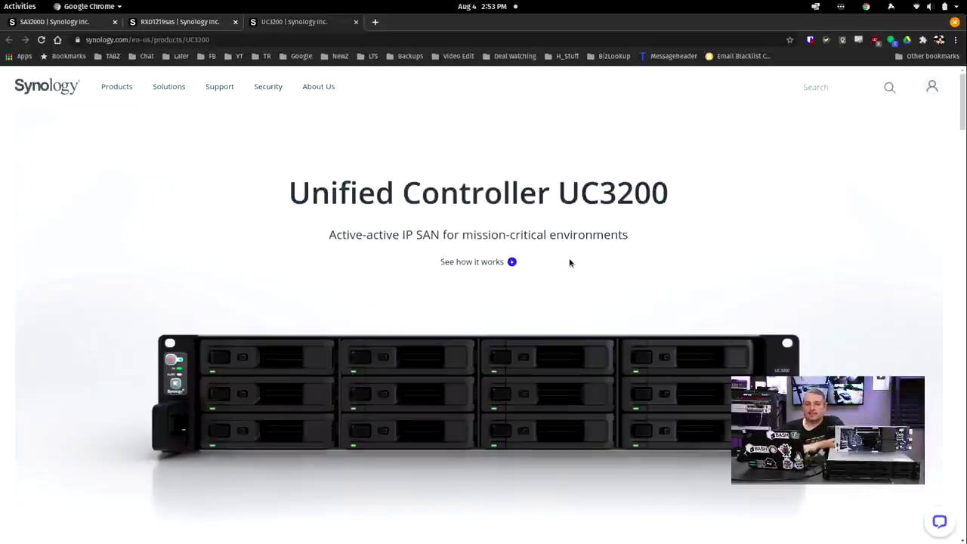
scroll(571, 263, down, 5)
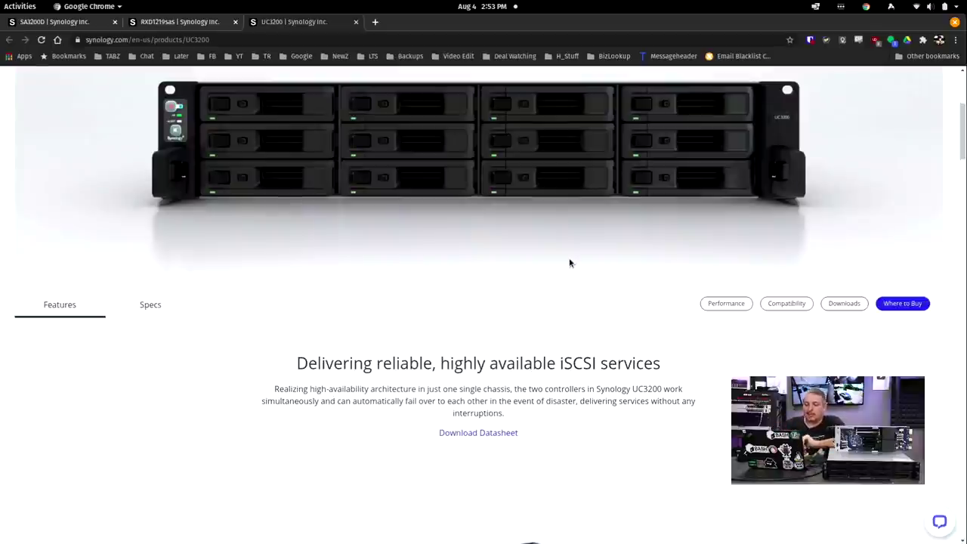
click(64, 20)
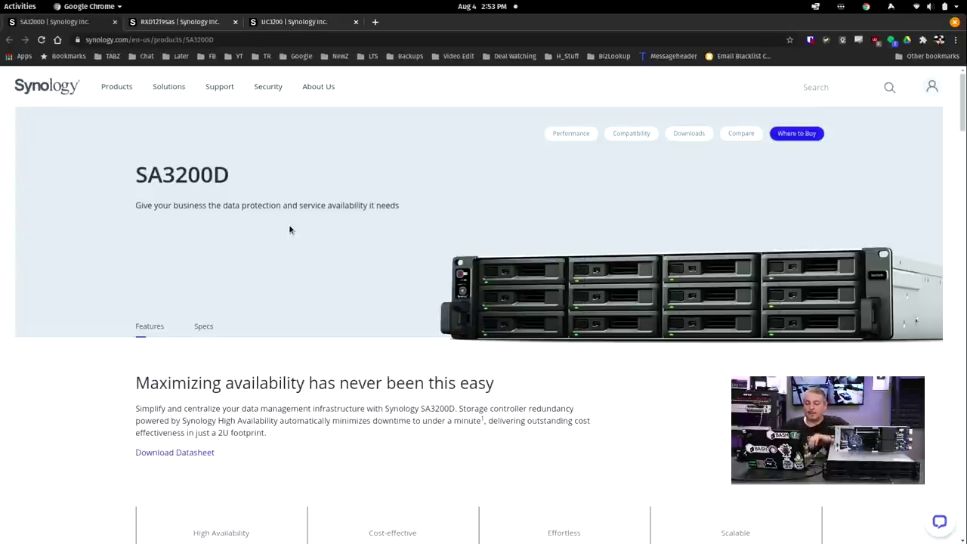
click(195, 24)
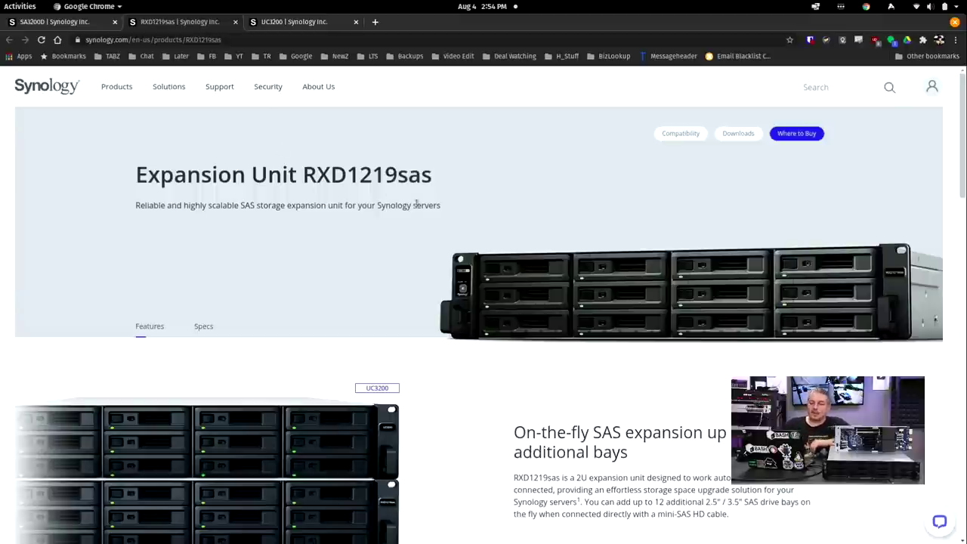
scroll(416, 204, down, 4)
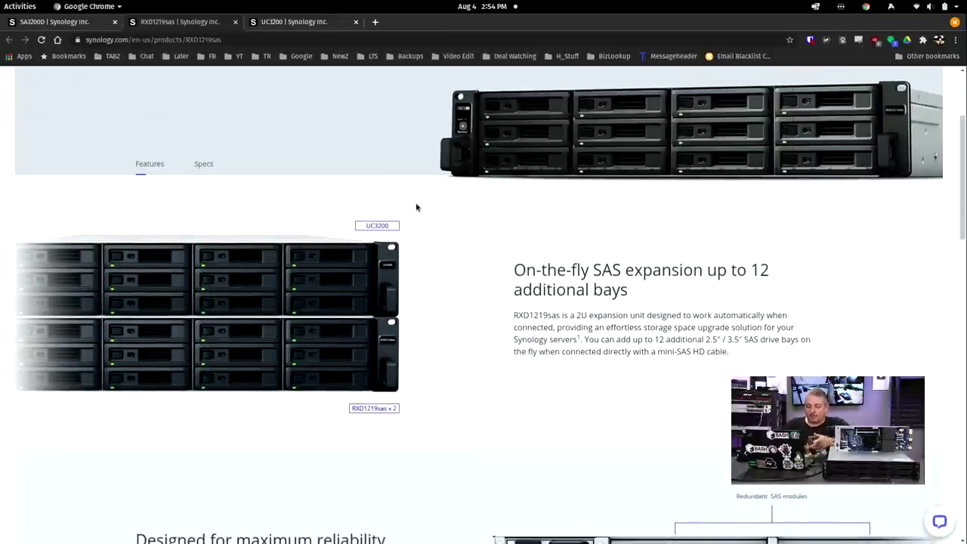
Step: Review the SA3200D page's availability and scalability highlights and its rear view with power supplies, controller modules and ports
click(53, 22)
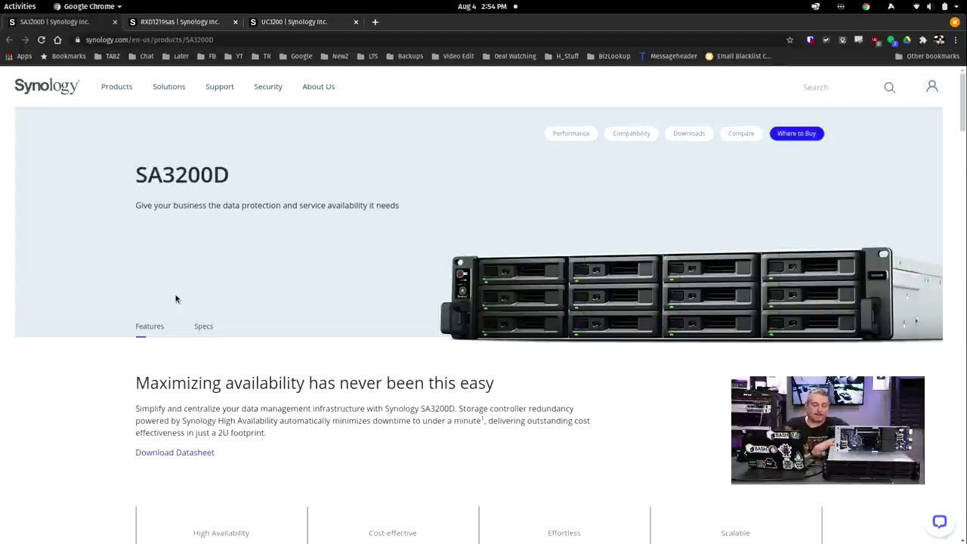
scroll(175, 299, down, 3)
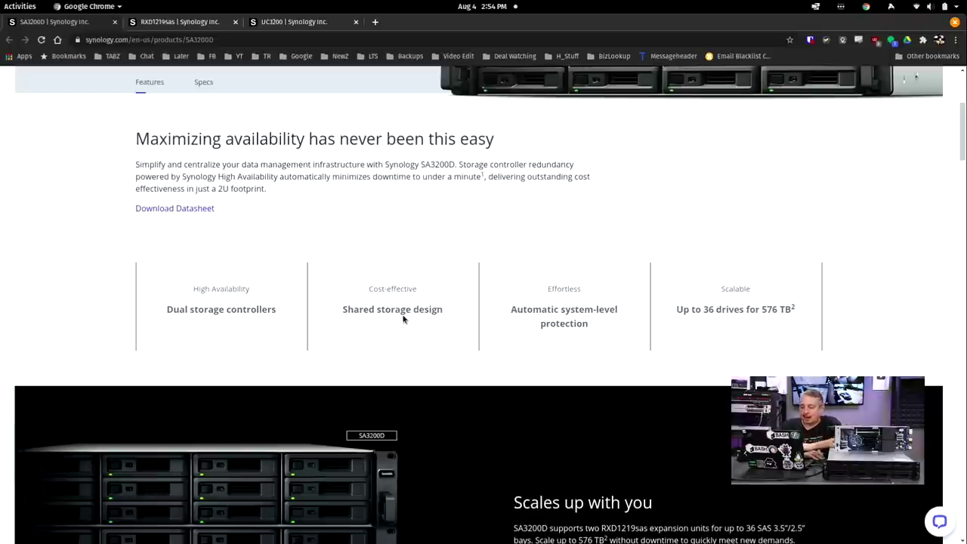
scroll(403, 319, down, 2)
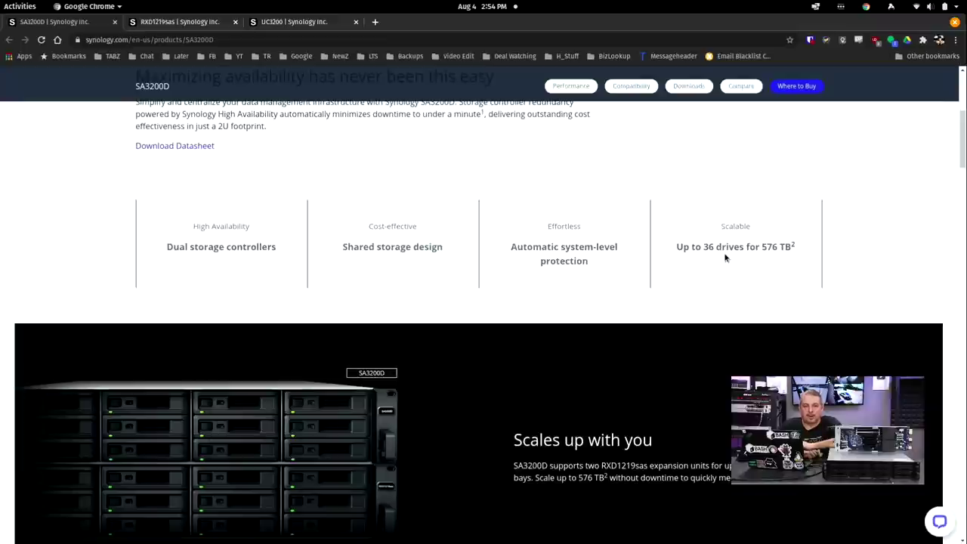
scroll(724, 258, down, 4)
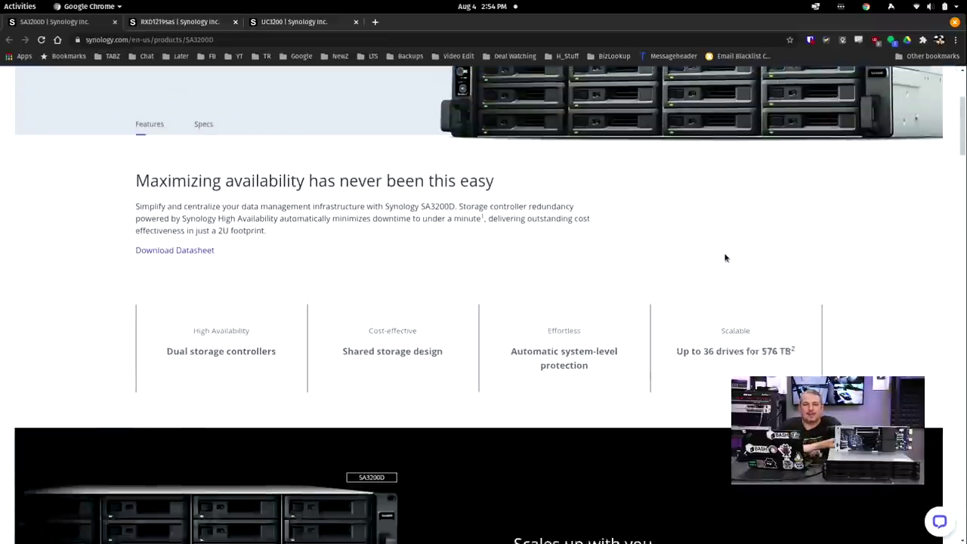
scroll(724, 258, down, 8)
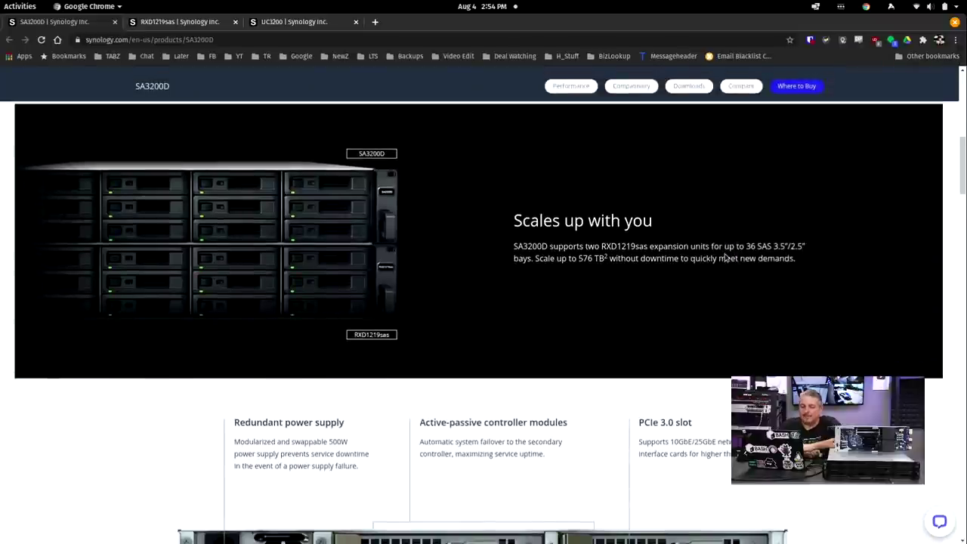
scroll(725, 258, down, 10)
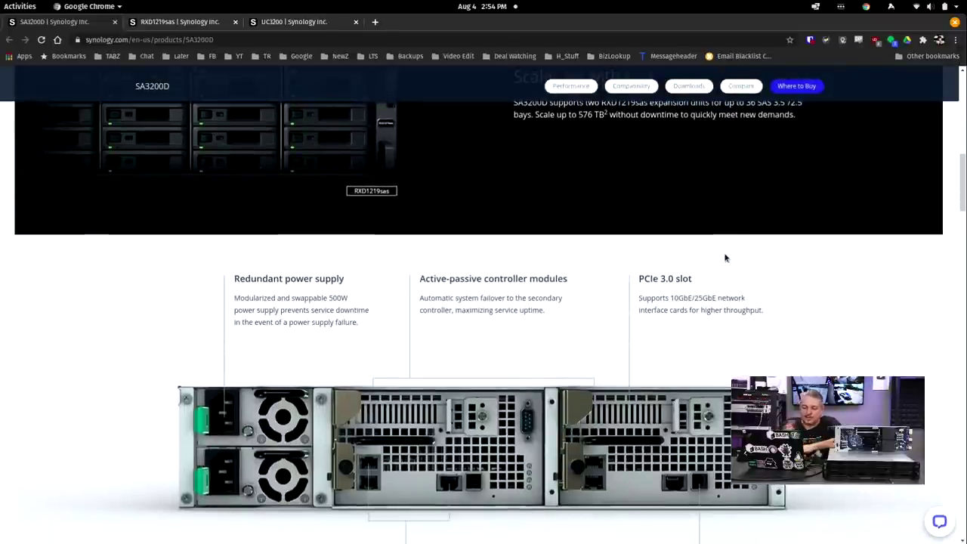
scroll(725, 258, down, 1)
scroll(725, 258, up, 1)
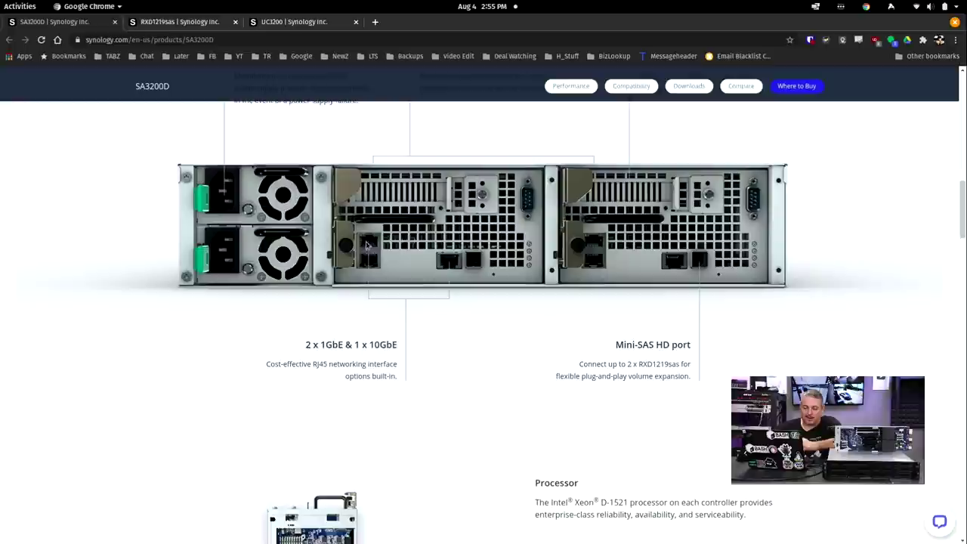
scroll(469, 265, down, 1)
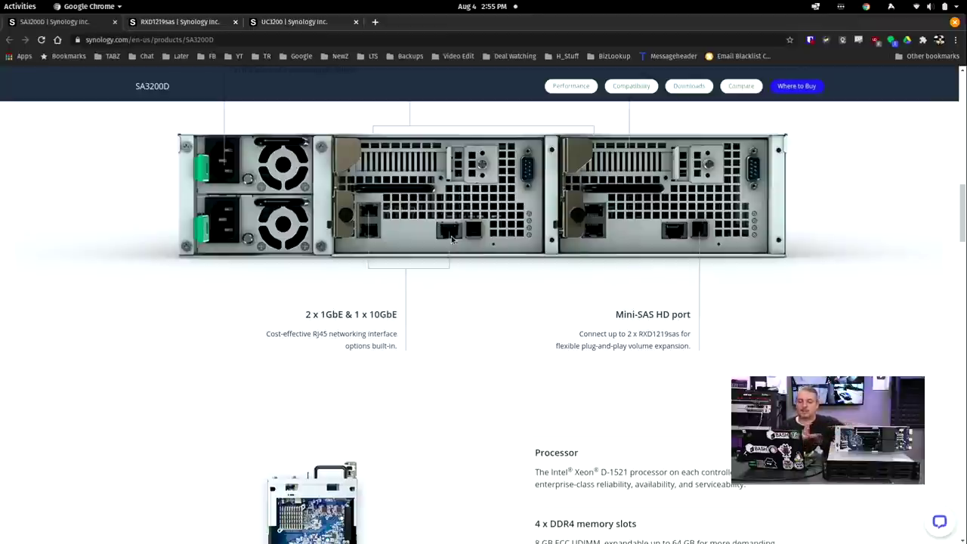
Step: Examine the SA3200D controller's hardware section covering processor, memory slots, cooling, SATA DOM and Non-Transparent Bridge
scroll(451, 239, down, 5)
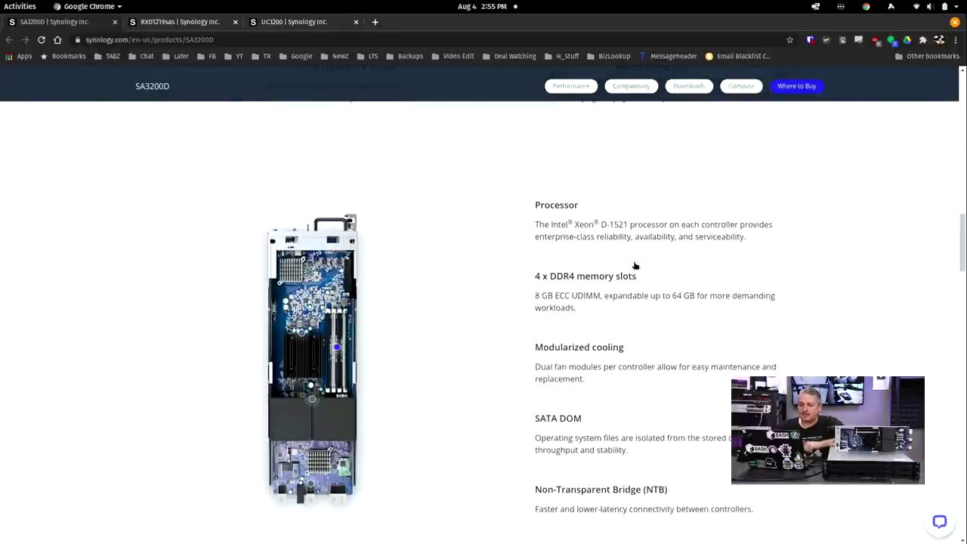
scroll(652, 274, down, 1)
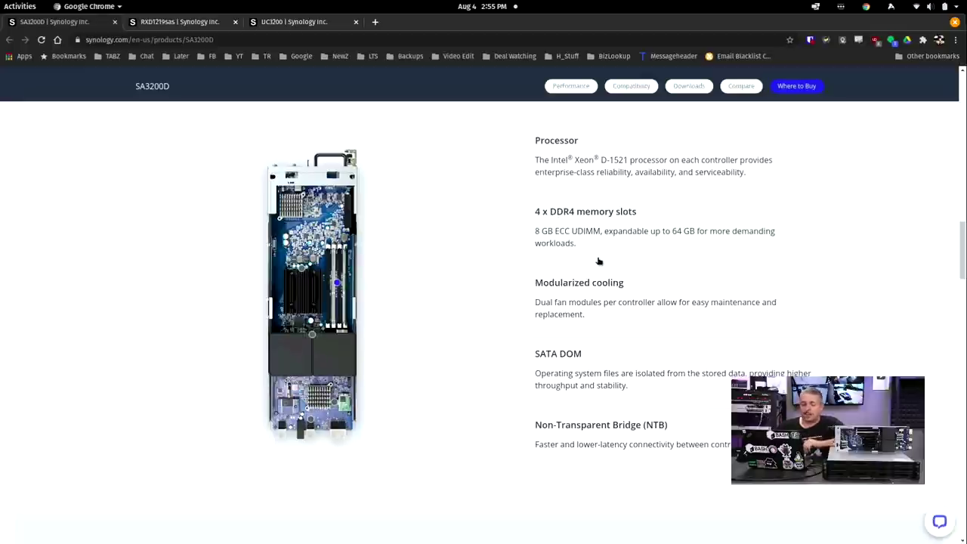
scroll(598, 261, down, 1)
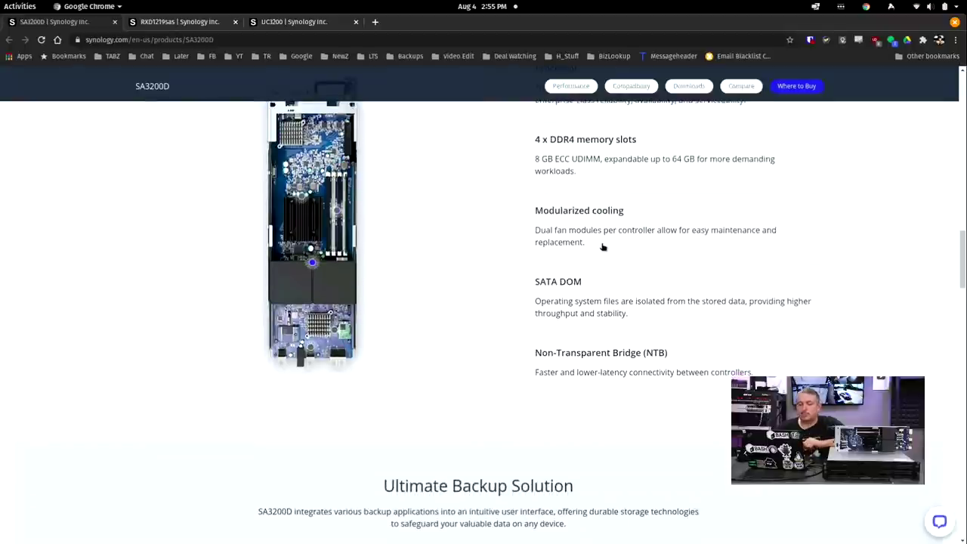
scroll(602, 246, down, 1)
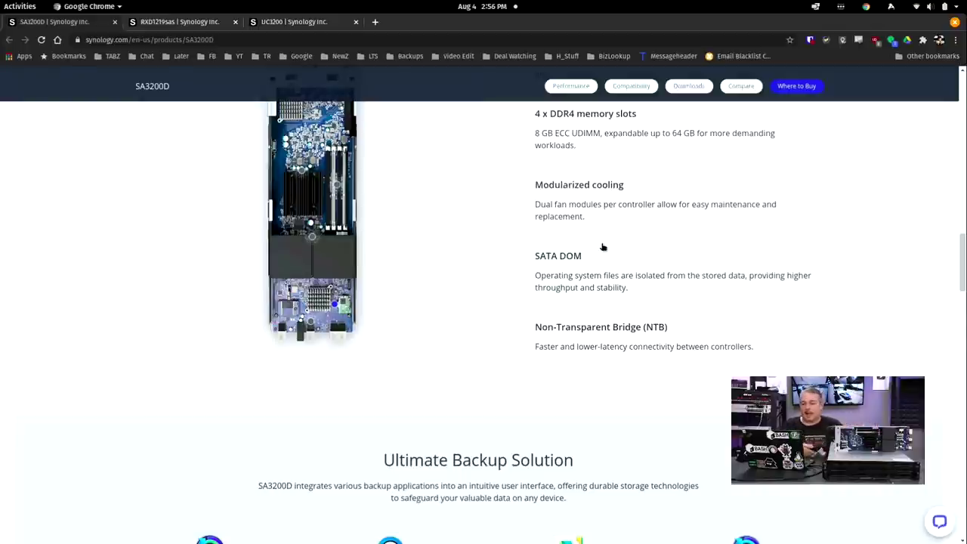
scroll(602, 247, down, 1)
scroll(602, 247, down, 1)
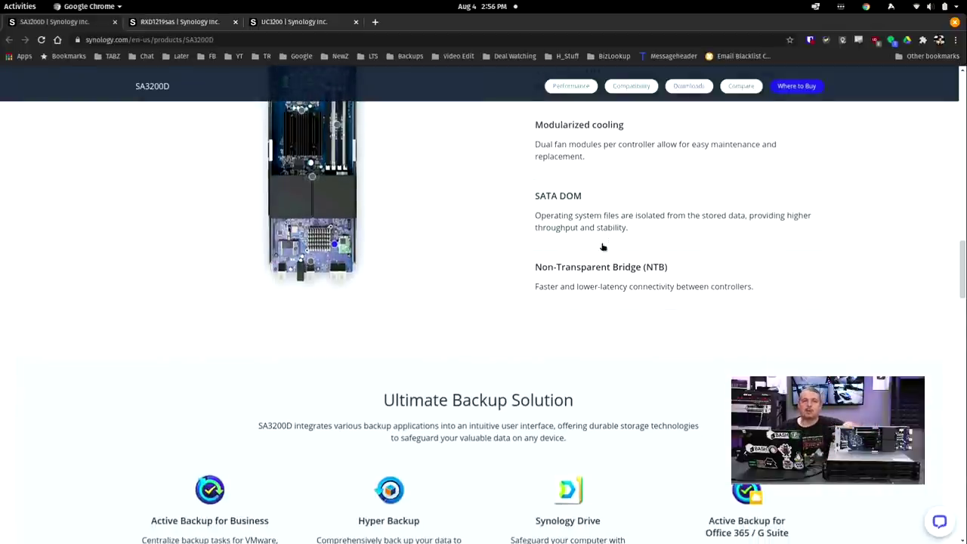
Step: Read the SA3200D page's sections on backup, storage virtualization, warranty, replacement service and Synology DSM
scroll(603, 247, down, 5)
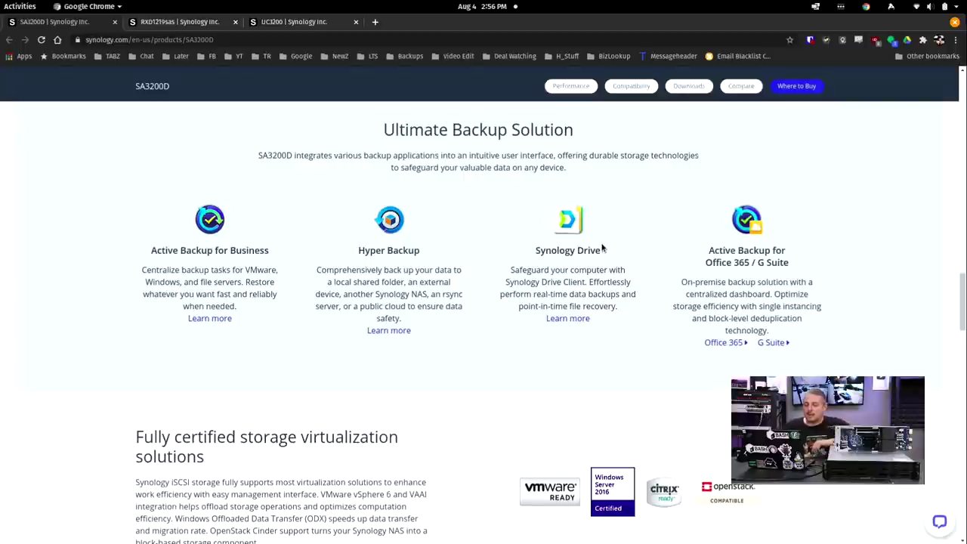
scroll(602, 247, down, 4)
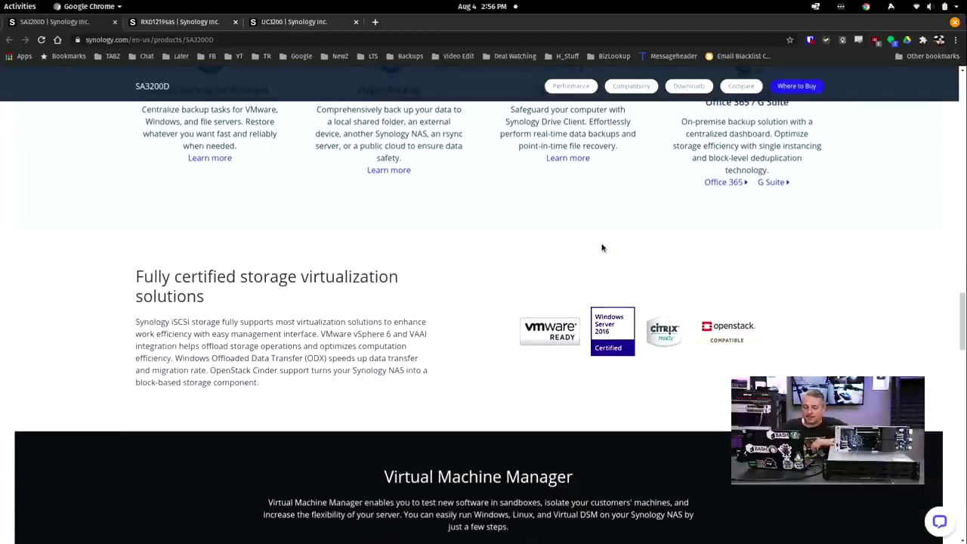
scroll(602, 247, down, 14)
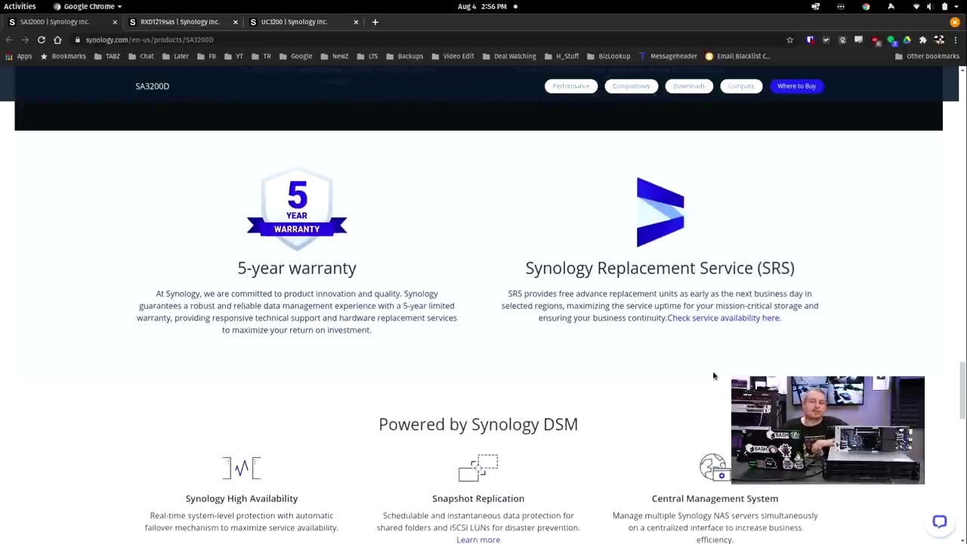
scroll(713, 371, down, 4)
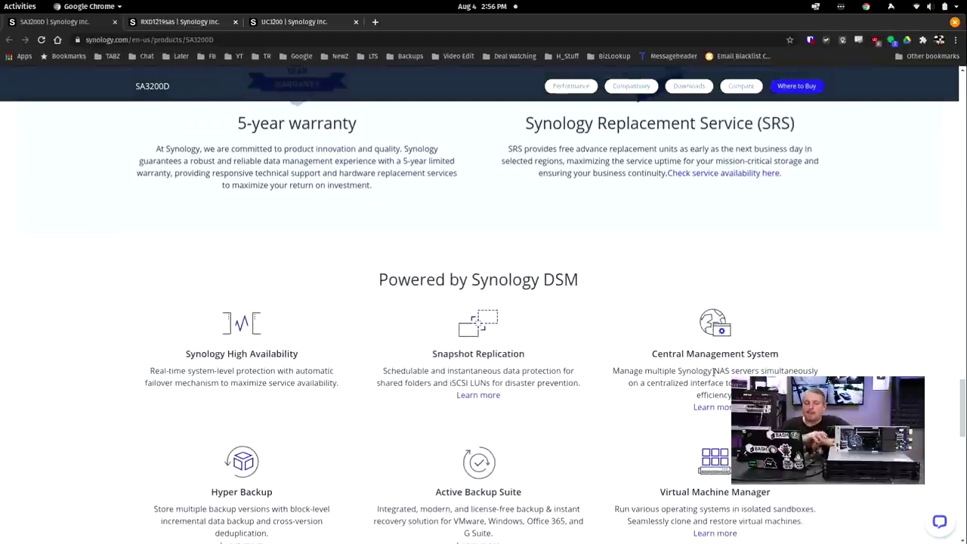
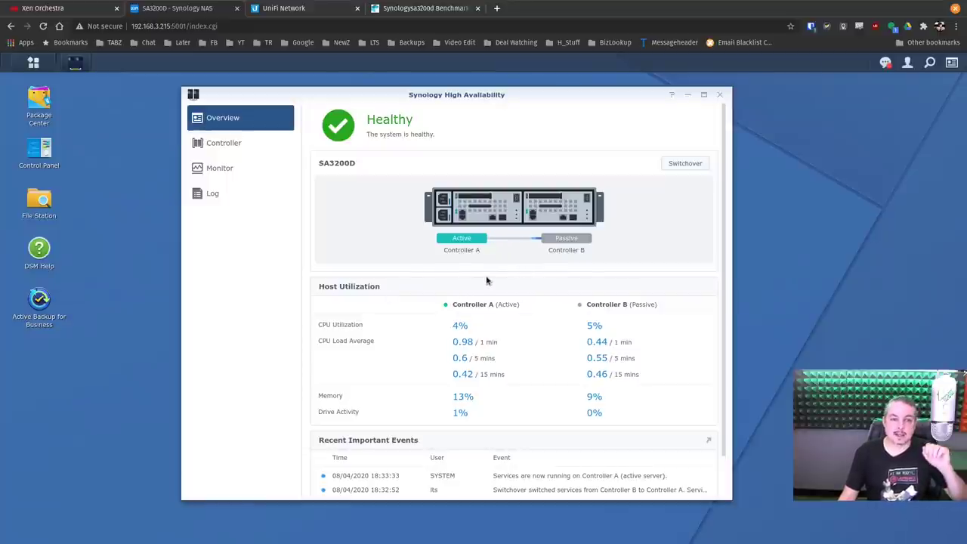
Step: Highlight the IP address in the SA3200D's web address and check it against the clients of the UniFi Switch XG 6 POE
click(270, 28)
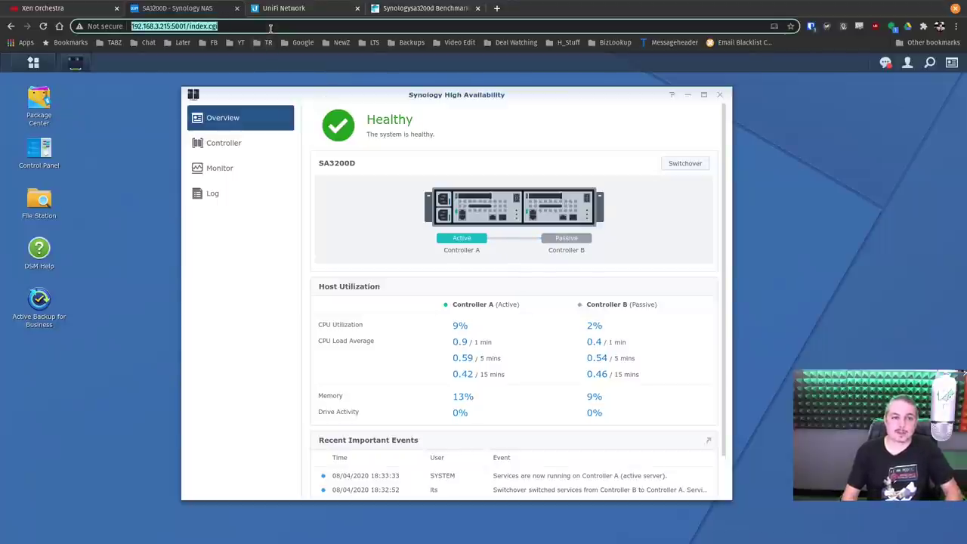
click(270, 28)
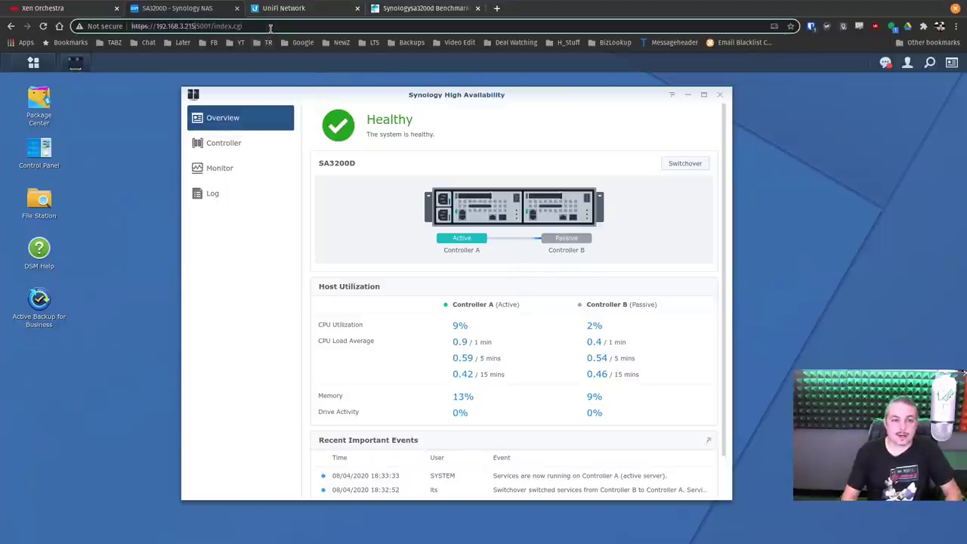
key(ctrl+shift+Left)
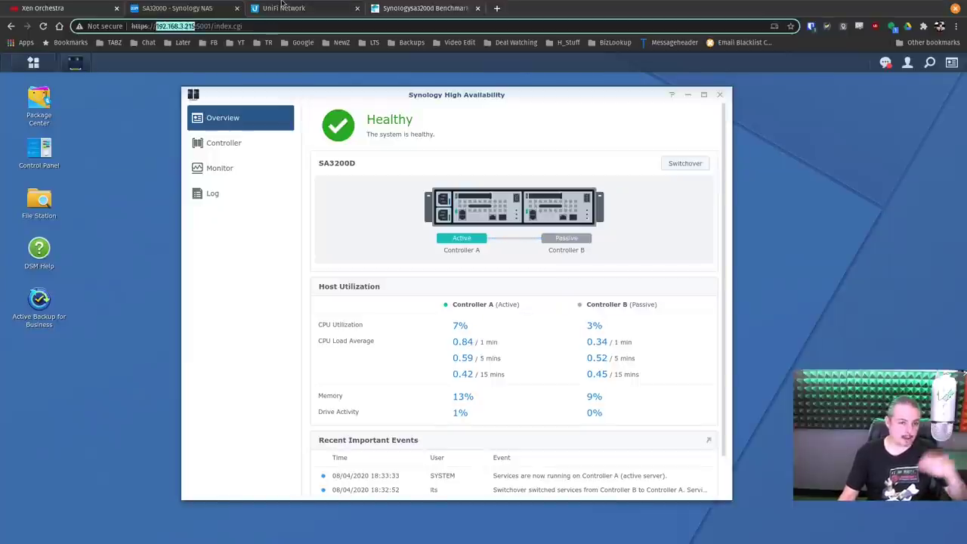
click(282, 6)
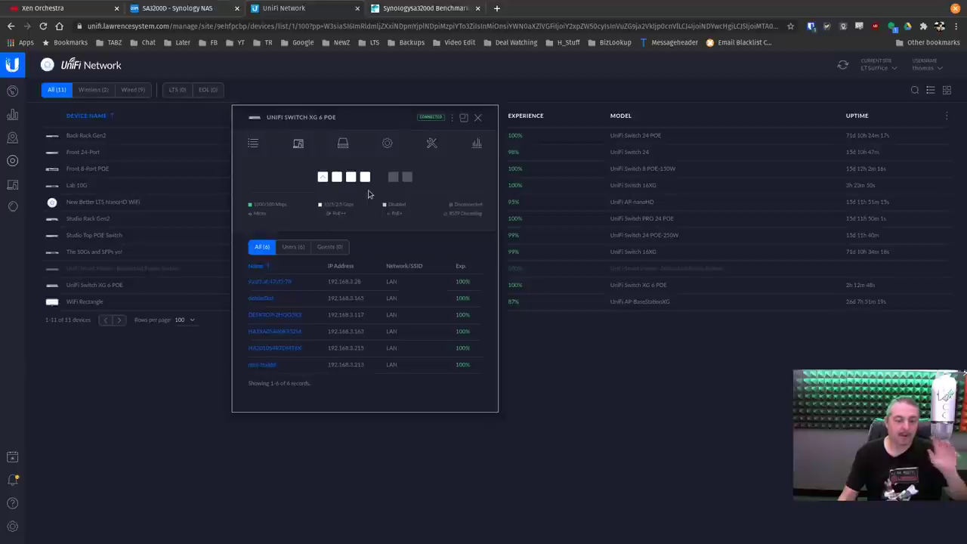
mouse_move(369, 184)
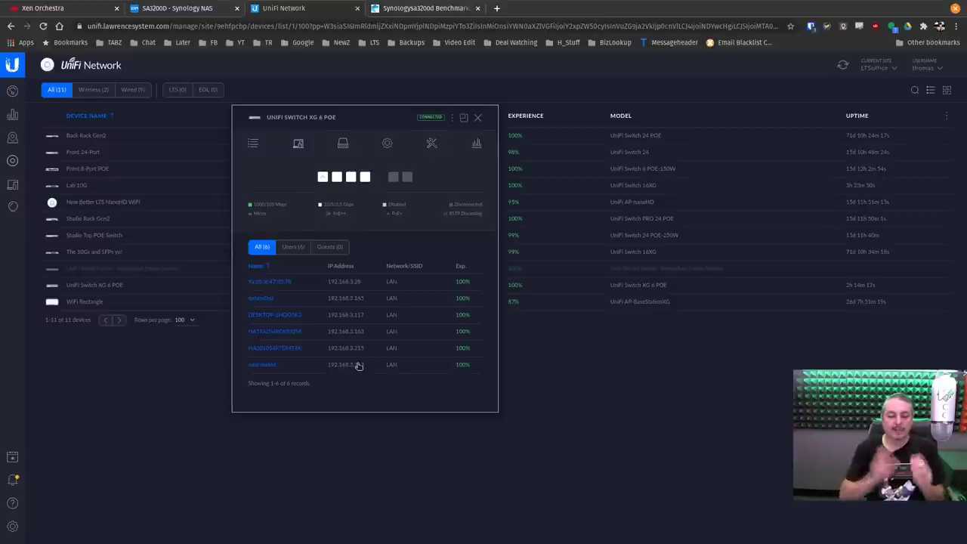
Step: Switch the SA3200D over from Controller A to Controller B in Synology High Availability, agreeing to cancel all running tasks
key(ctrl+Page_Up)
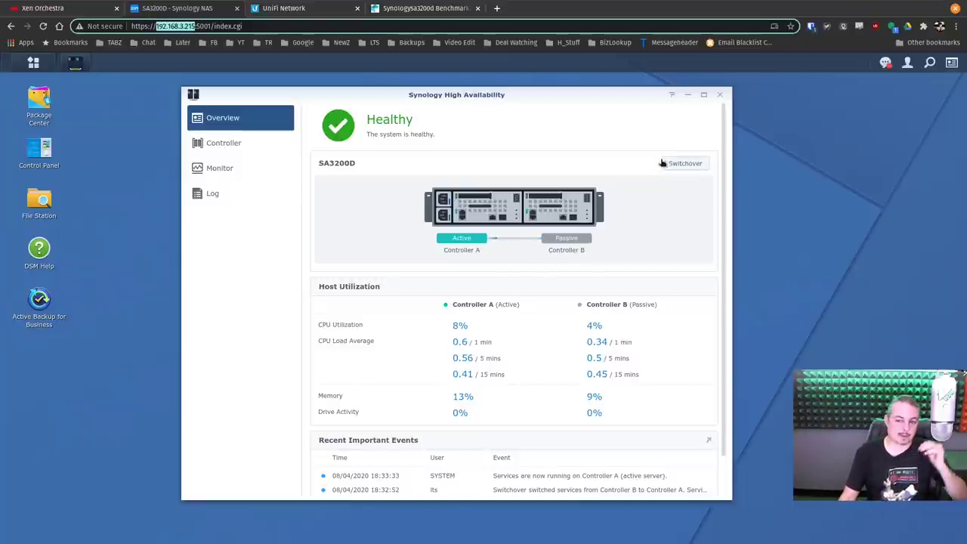
click(683, 164)
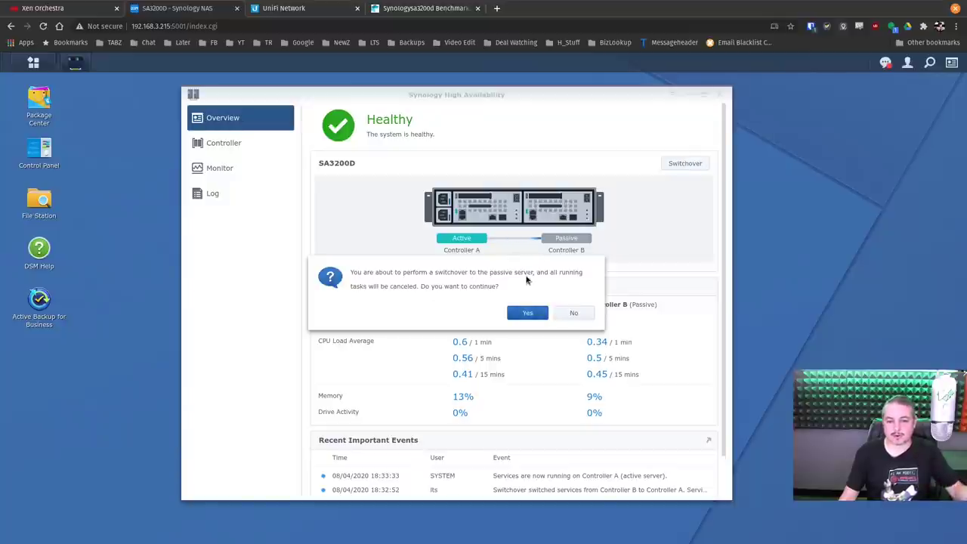
click(527, 311)
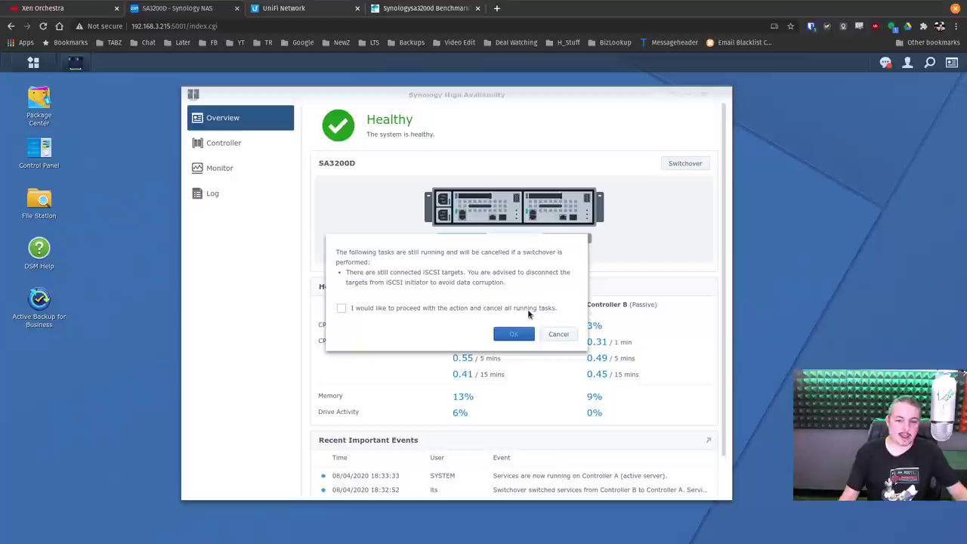
click(390, 311)
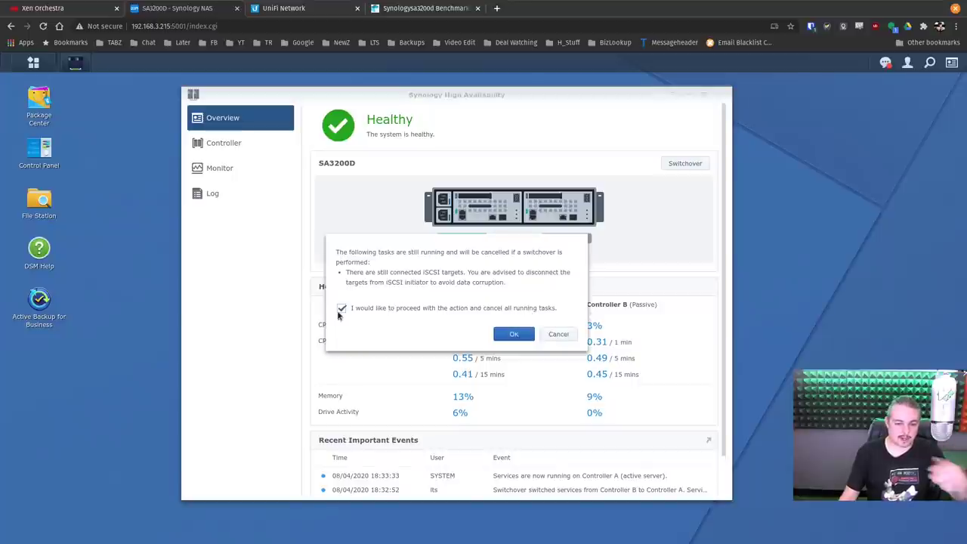
click(520, 334)
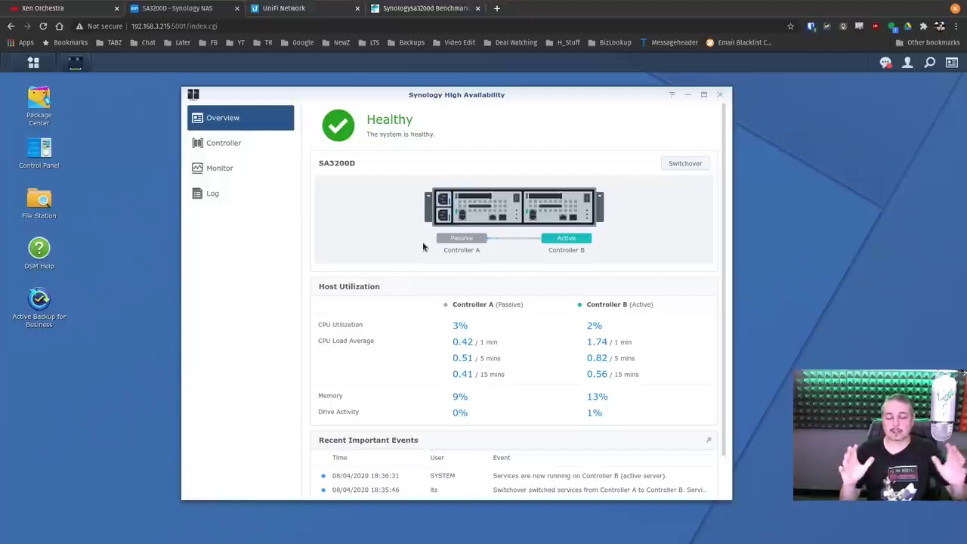
Step: Check the Synology storages in Xen Orchestra and the failover services and network interfaces monitored by Synology High Availability
key(ctrl+shift+Tab)
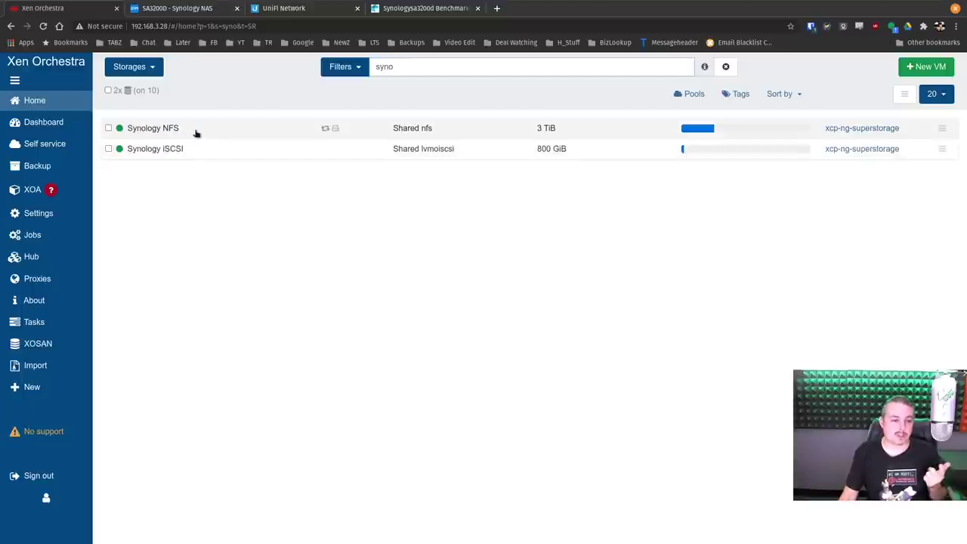
click(188, 9)
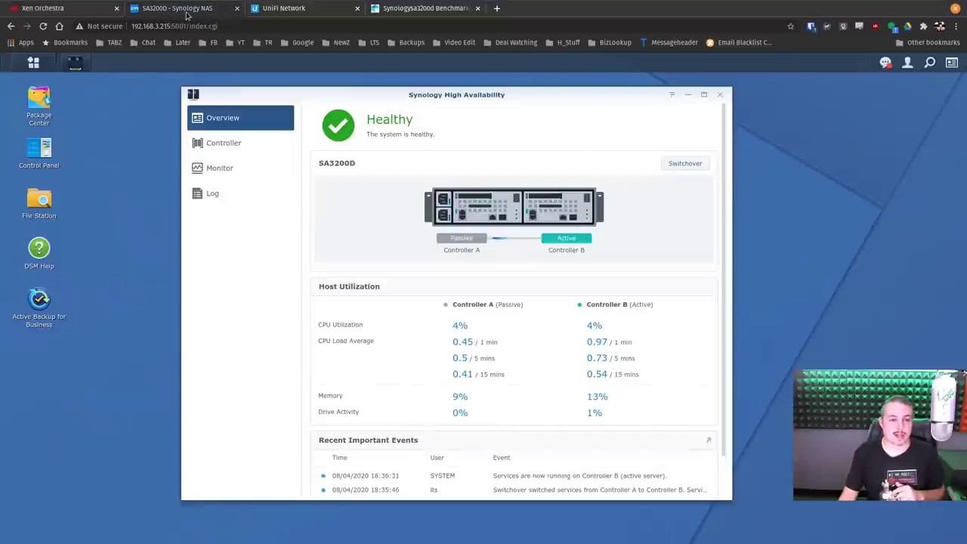
click(212, 171)
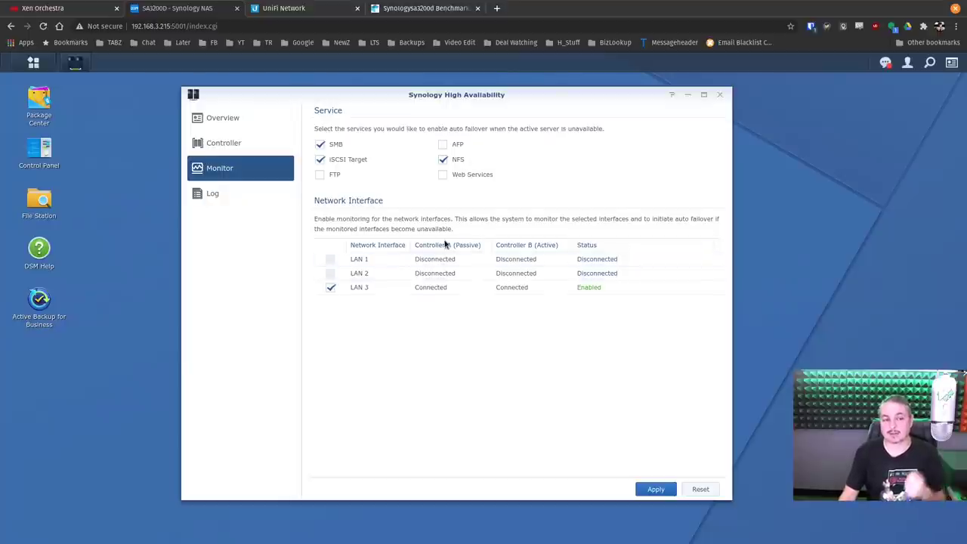
click(87, 8)
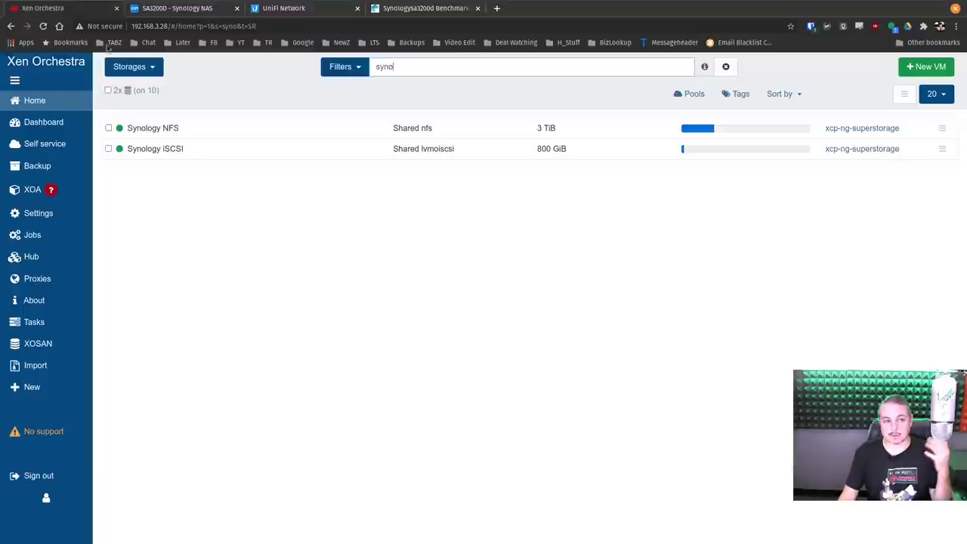
Step: Compare the Debian on iSCSI and Debian on NFS bars in the Flexible IO Tester sequential read and write charts on OpenBenchmarking
click(399, 8)
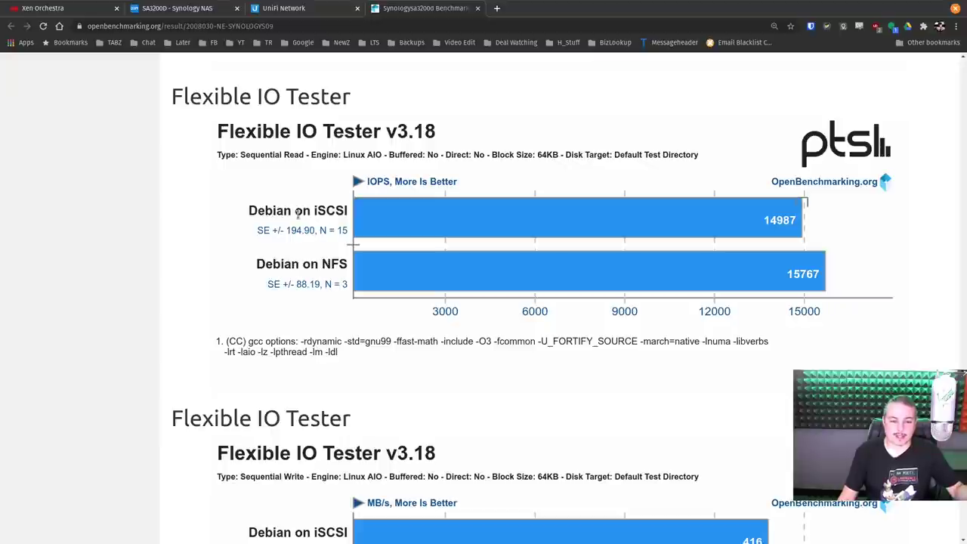
drag(250, 211, 282, 208)
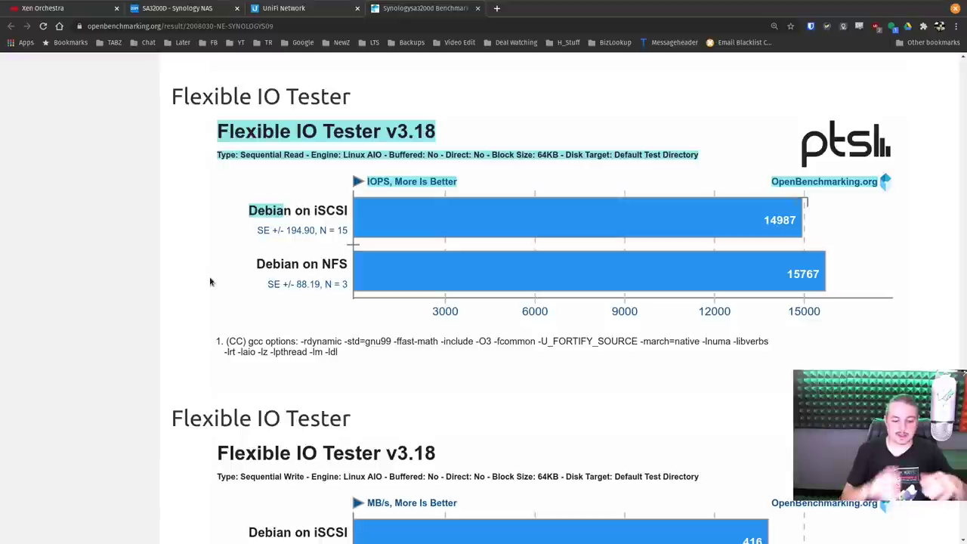
click(355, 360)
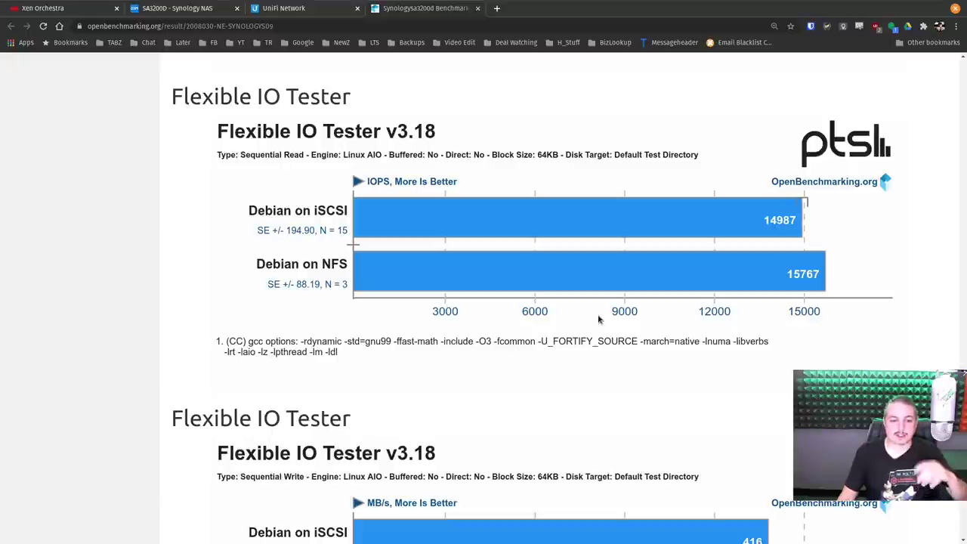
scroll(599, 317, up, 1)
scroll(599, 318, down, 3)
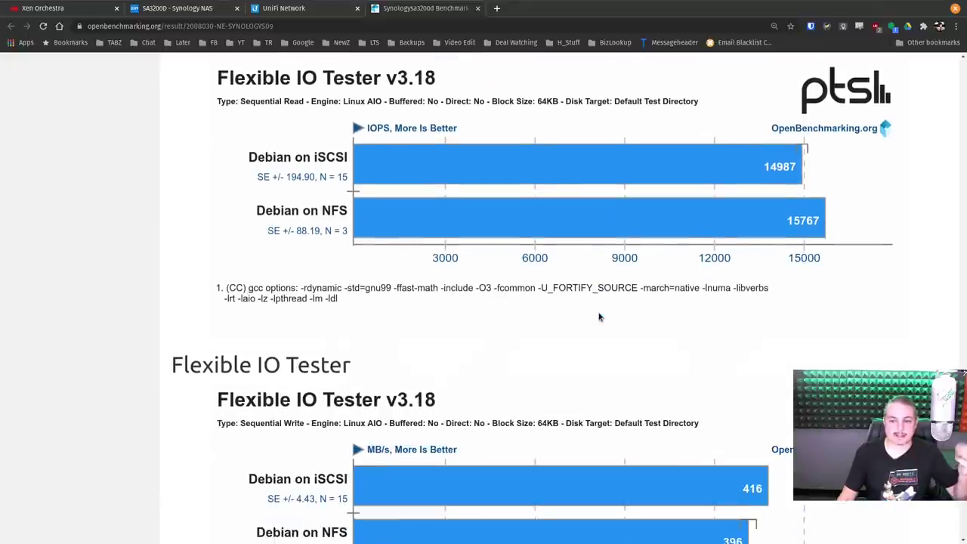
scroll(599, 318, down, 2)
scroll(703, 330, down, 4)
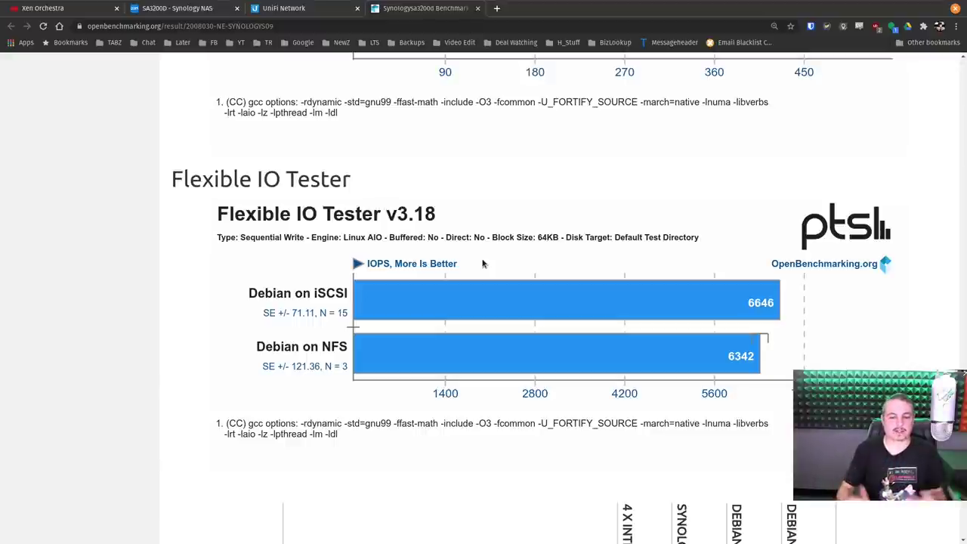
Step: Re-examine the Flexible IO Tester sequential read throughput and IOPS charts, including the sequential write throughput chart below them
scroll(484, 263, up, 8)
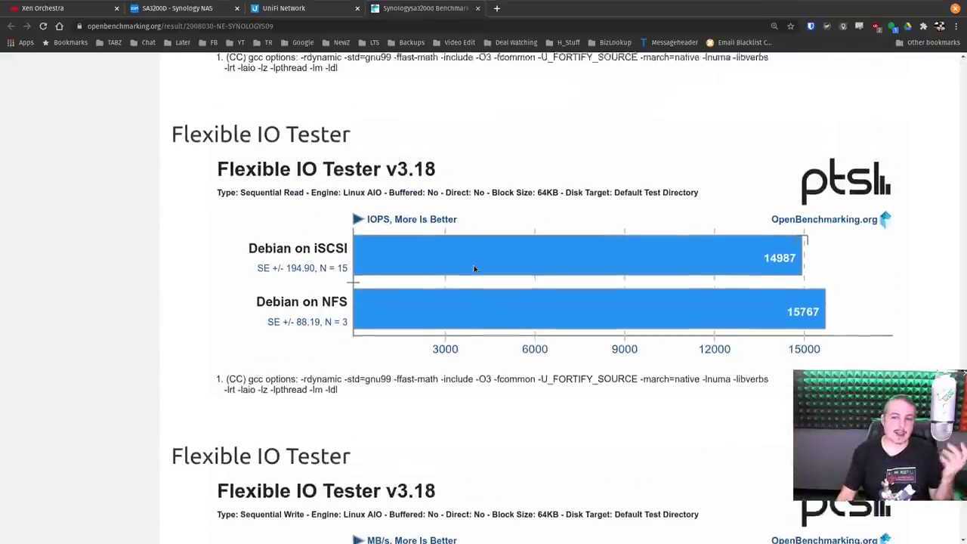
scroll(474, 269, up, 2)
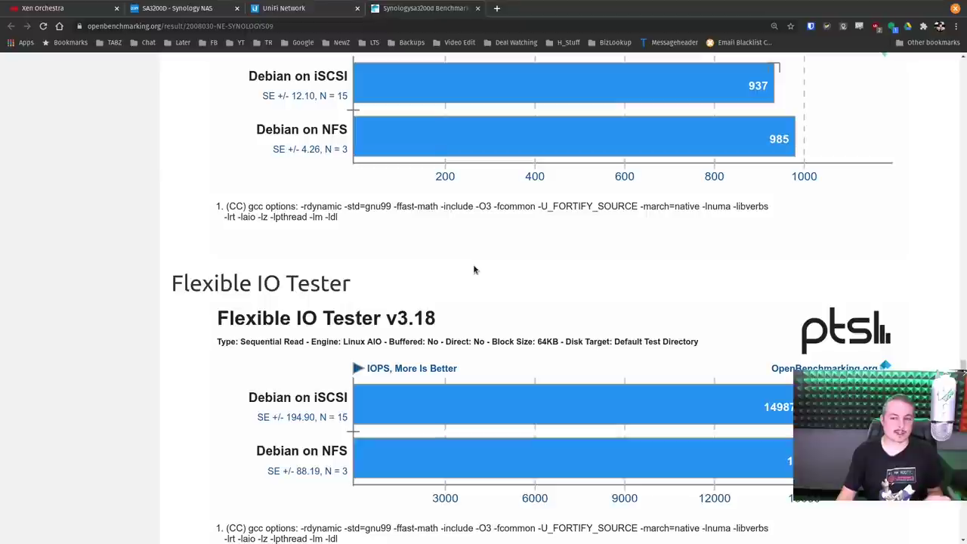
scroll(557, 311, down, 1)
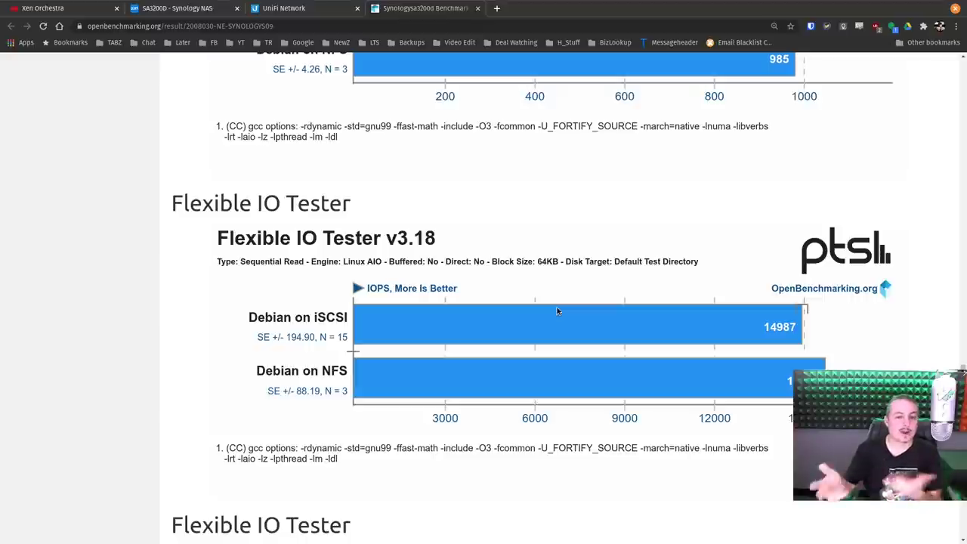
scroll(607, 294, up, 2)
scroll(688, 242, down, 3)
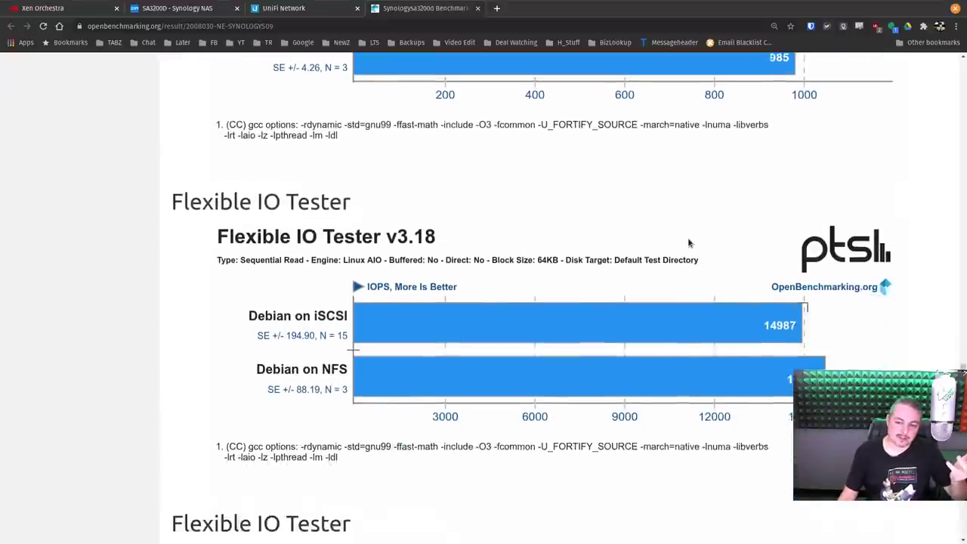
scroll(688, 242, up, 2)
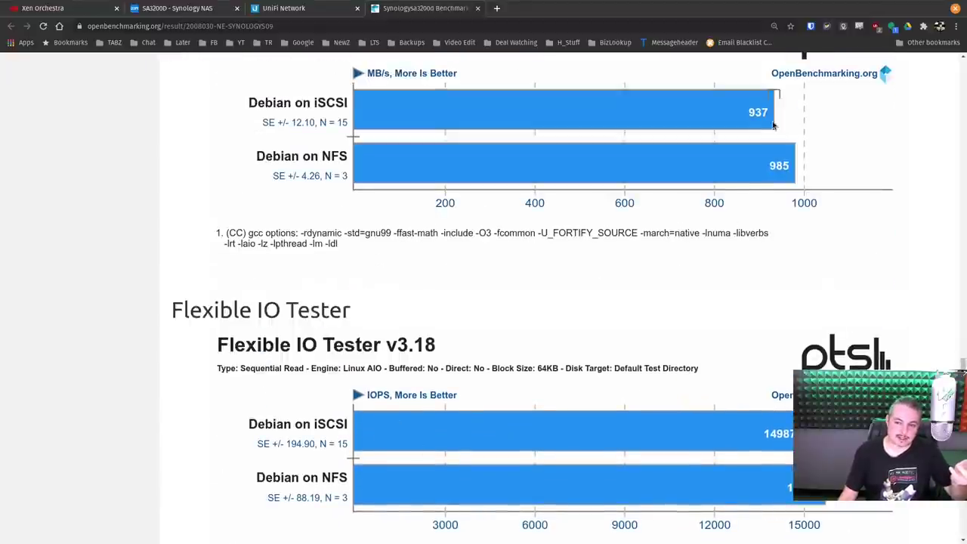
scroll(749, 203, down, 1)
scroll(749, 204, down, 4)
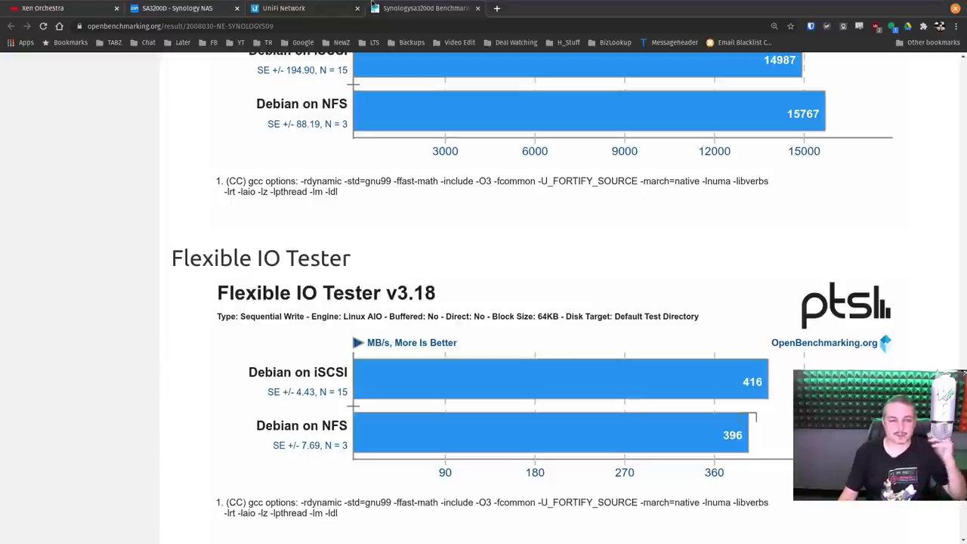
Step: Close the benchmark results page and show the SA3200D's Synology High Availability overview
middle_click(386, 7)
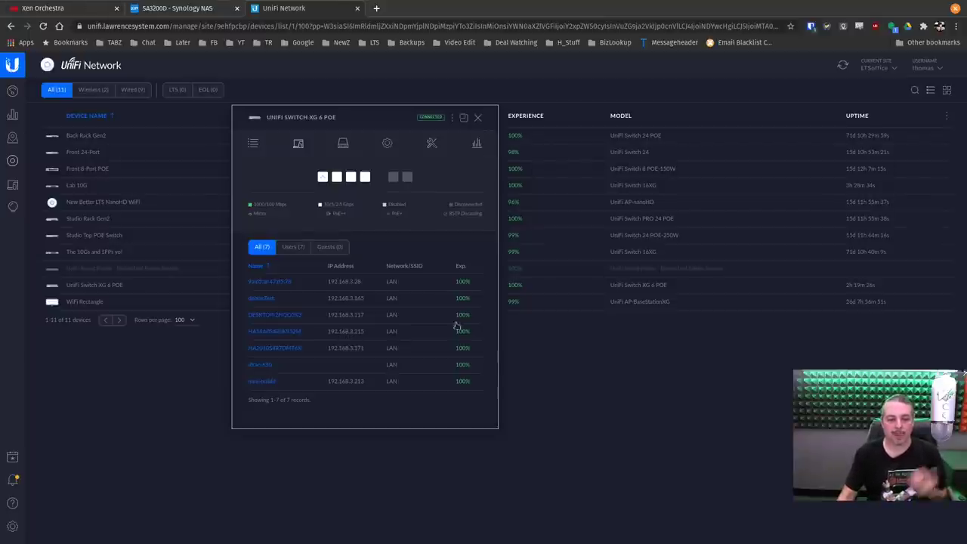
click(195, 6)
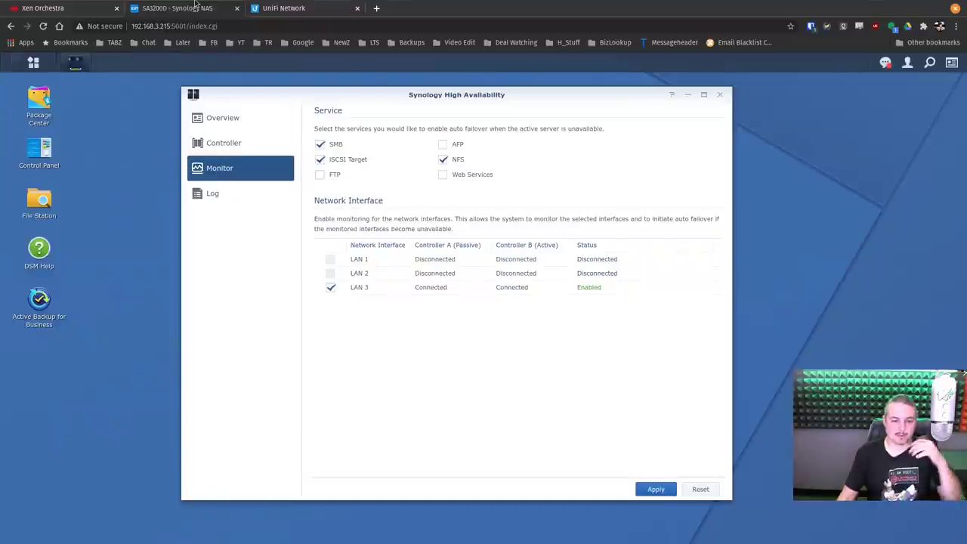
click(221, 121)
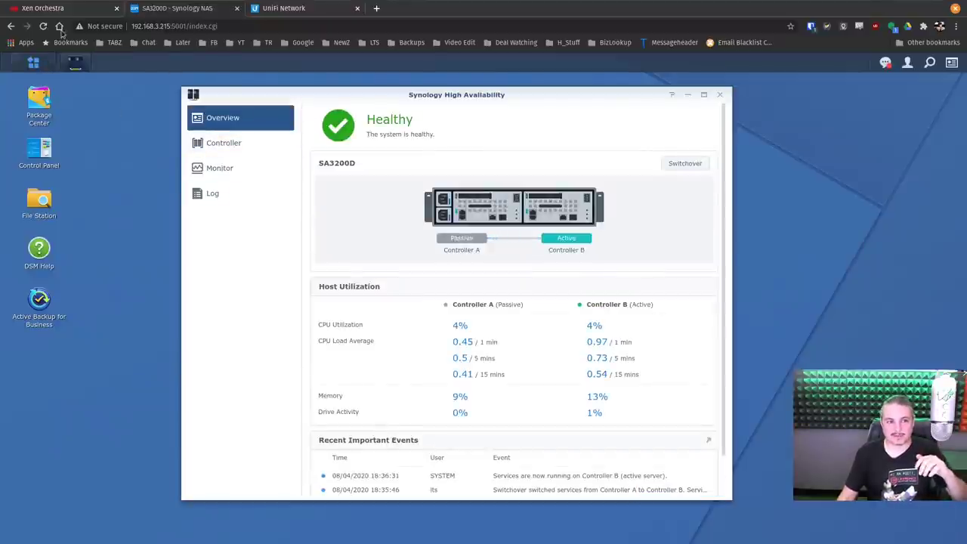
Step: Open the console of the Windows 10 LAB Base On Synology virtual machine in Xen Orchestra and hide the page header
click(65, 12)
mouse_move(68, 102)
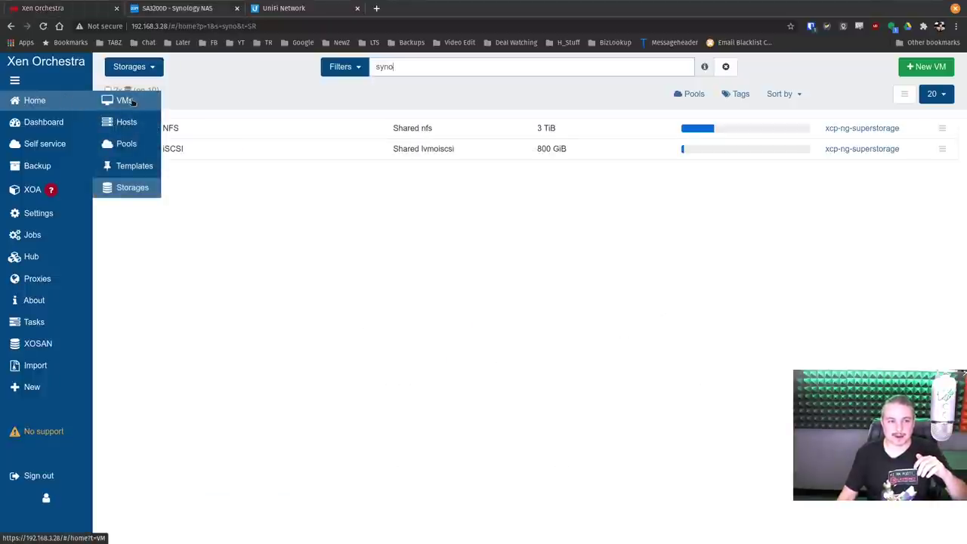
click(125, 101)
click(240, 150)
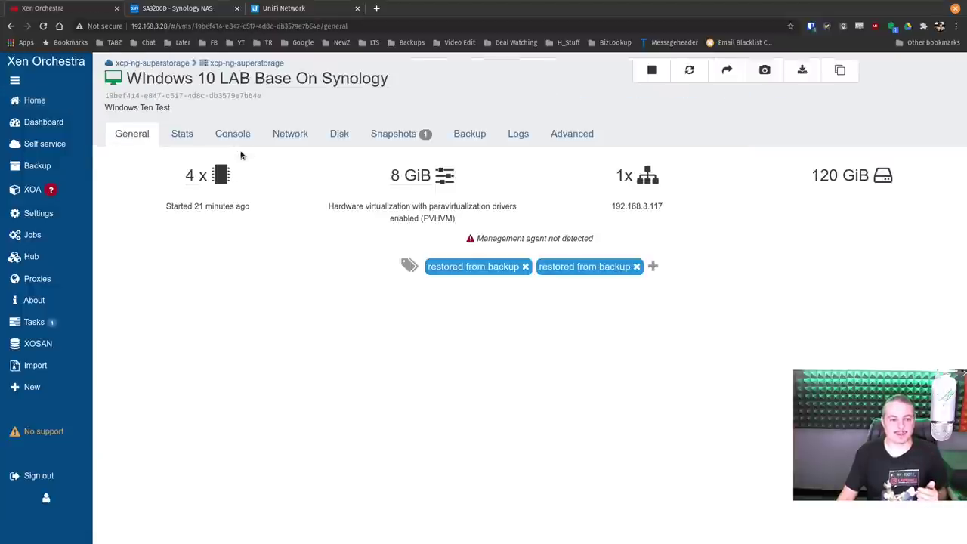
click(220, 134)
click(897, 223)
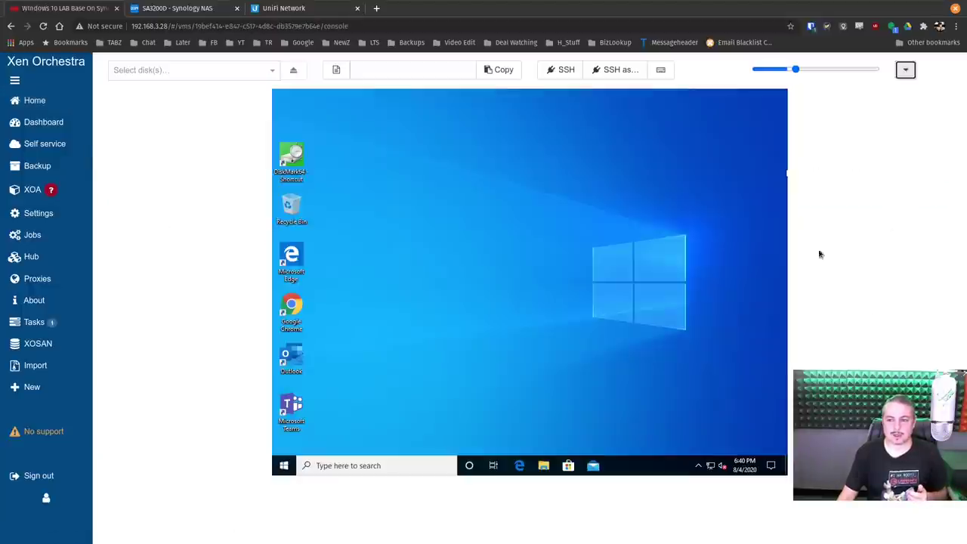
Step: Search for "update" in the Windows 10 virtual machine, open Windows Update and start a check for updates
click(285, 466)
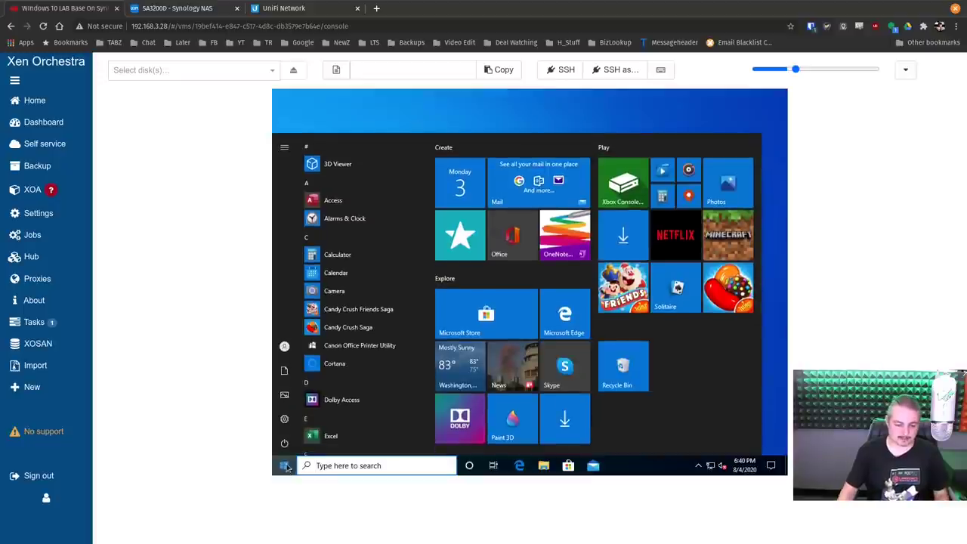
text(update)
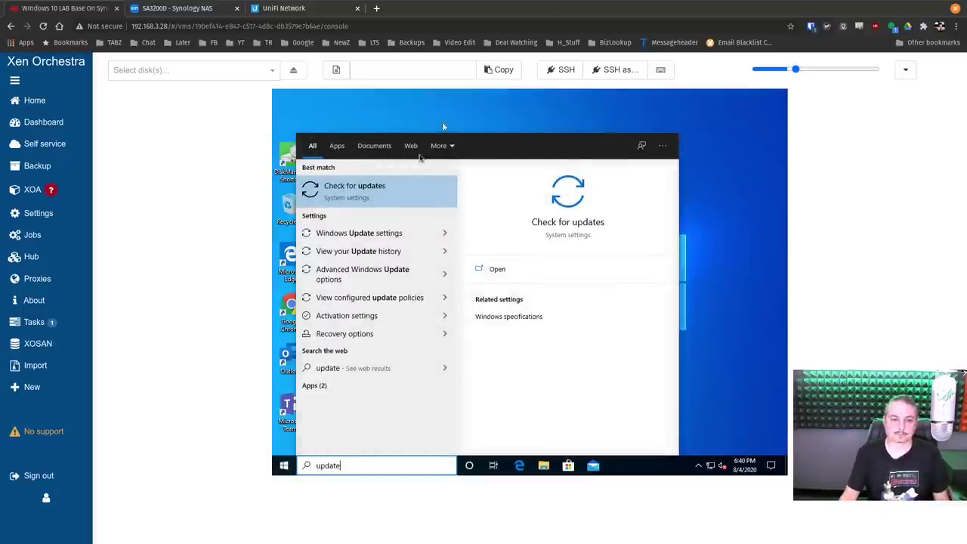
click(402, 272)
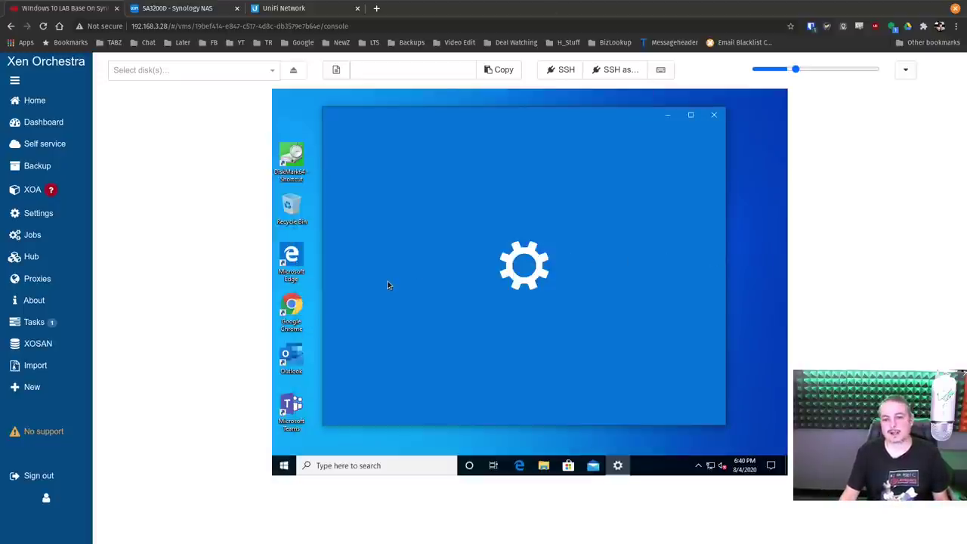
click(541, 204)
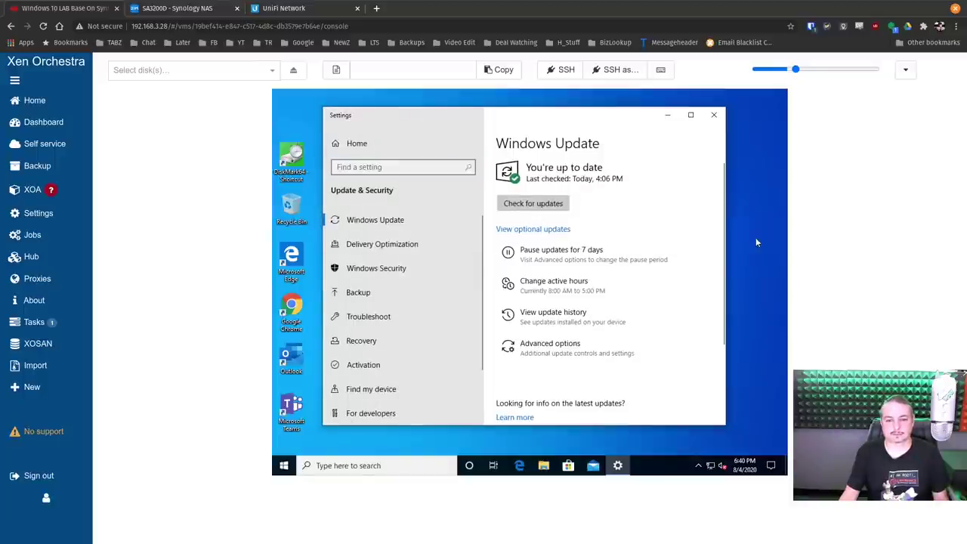
Step: Open the Debian on Synology Storage virtual machine and check which storage repository holds its disk
mouse_move(34, 100)
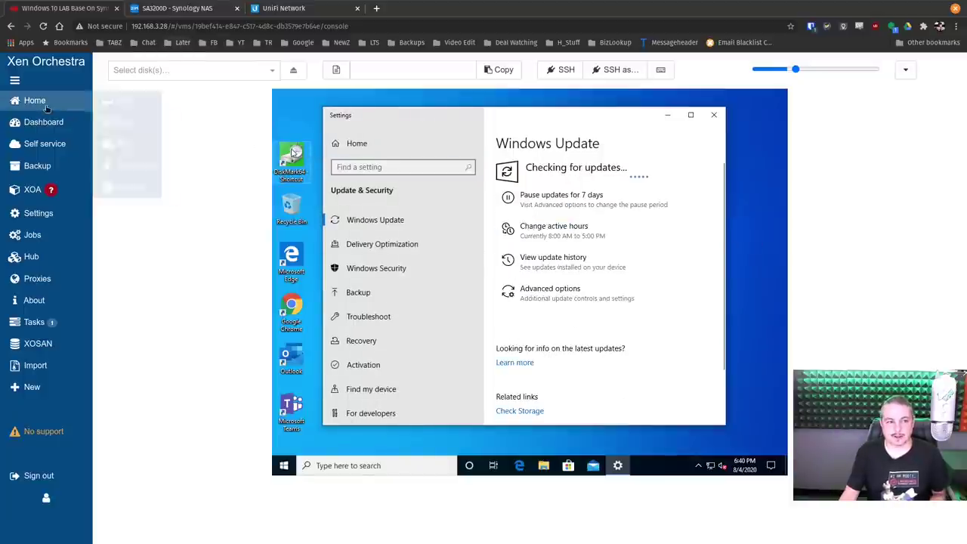
click(117, 101)
click(227, 129)
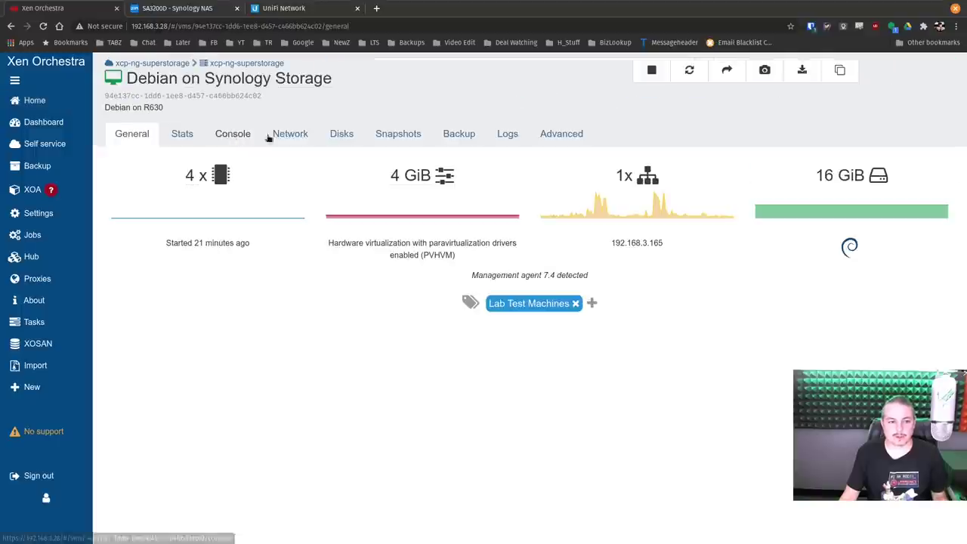
click(289, 133)
click(340, 134)
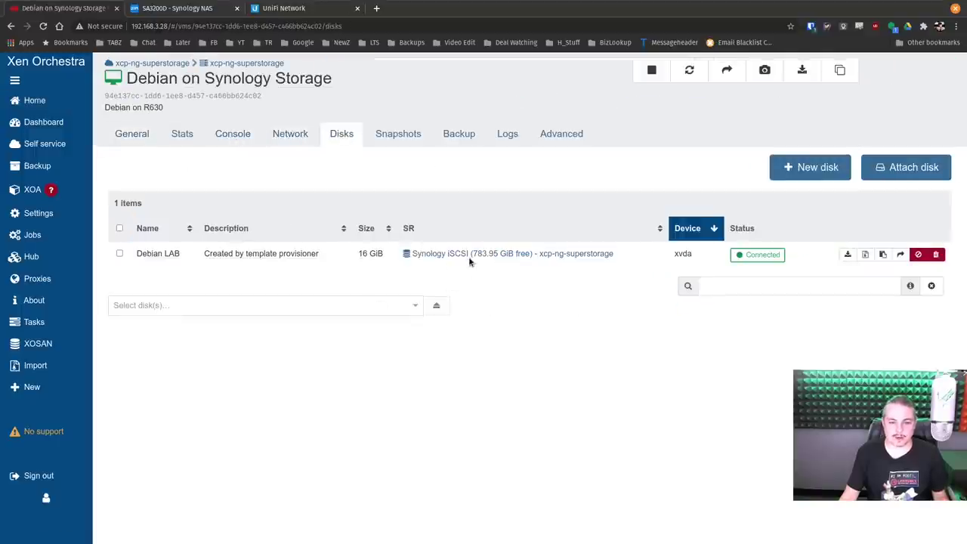
Step: Log in to the Debian virtual machine's console as root with the account password and hide the page header
click(236, 134)
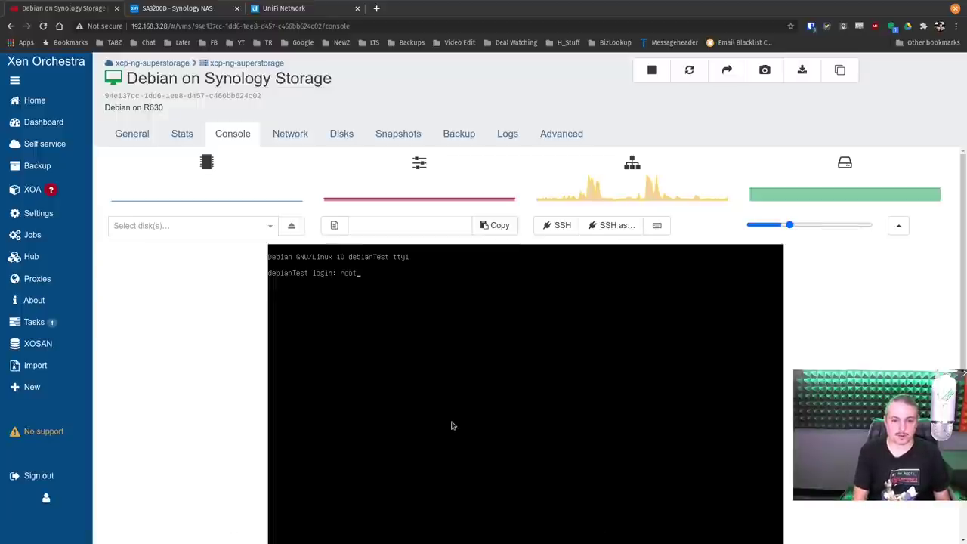
key(Return)
key(Return)
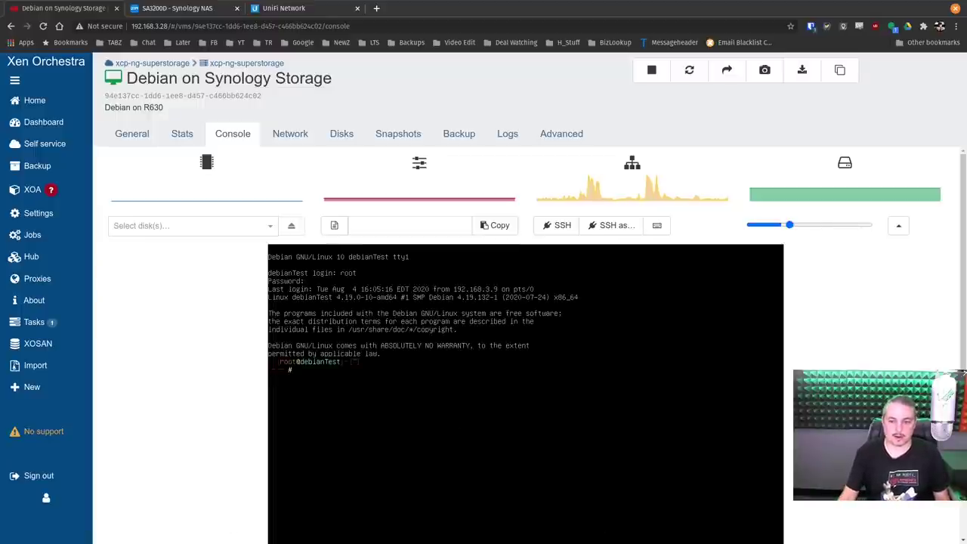
click(898, 225)
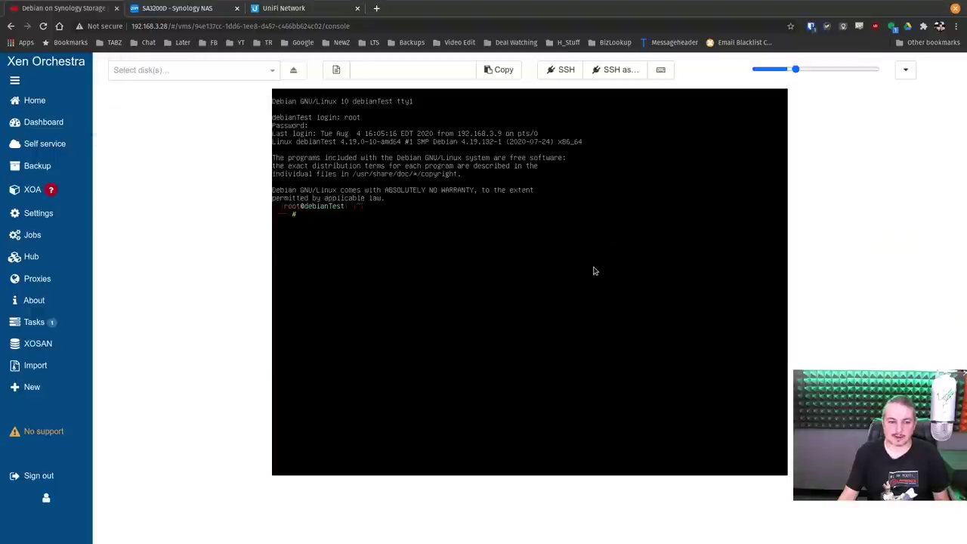
Step: Run phoronix-test-suite benchmark pts/fio on the Debian virtual machine, choosing all disk test options and the Linux AIO engine
key(Up)
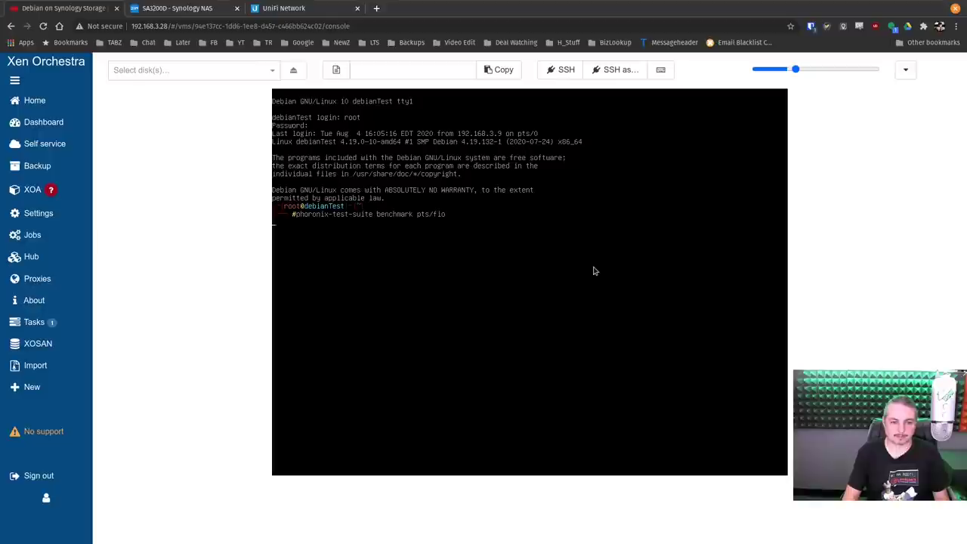
key(Return)
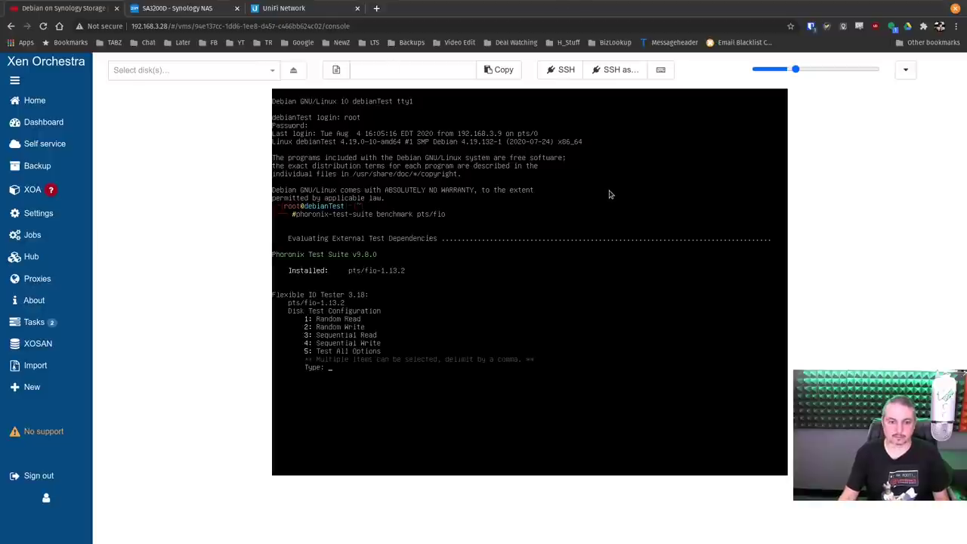
text(5)
key(Return)
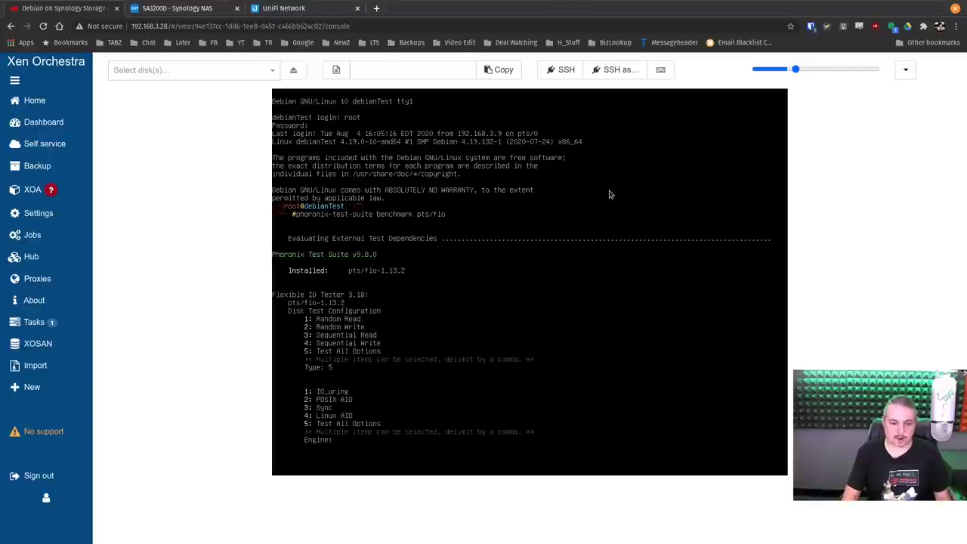
text(4)
key(Return)
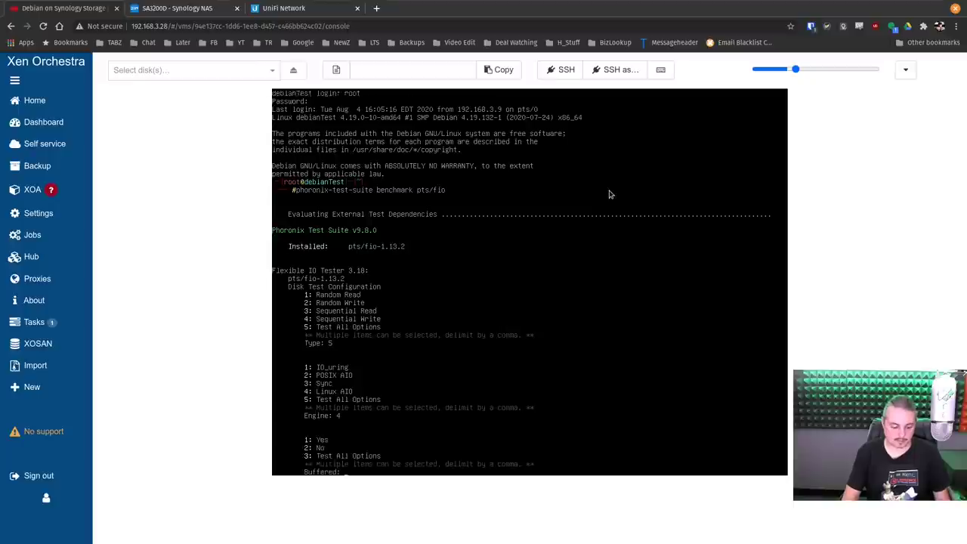
Step: Set the fio benchmark to buffered Yes, direct No, 64KB block size and the default test directory, and start it without saving results
text(1)
key(Return)
text(1)
key(Return)
text(5)
key(Return)
text(1)
key(Return)
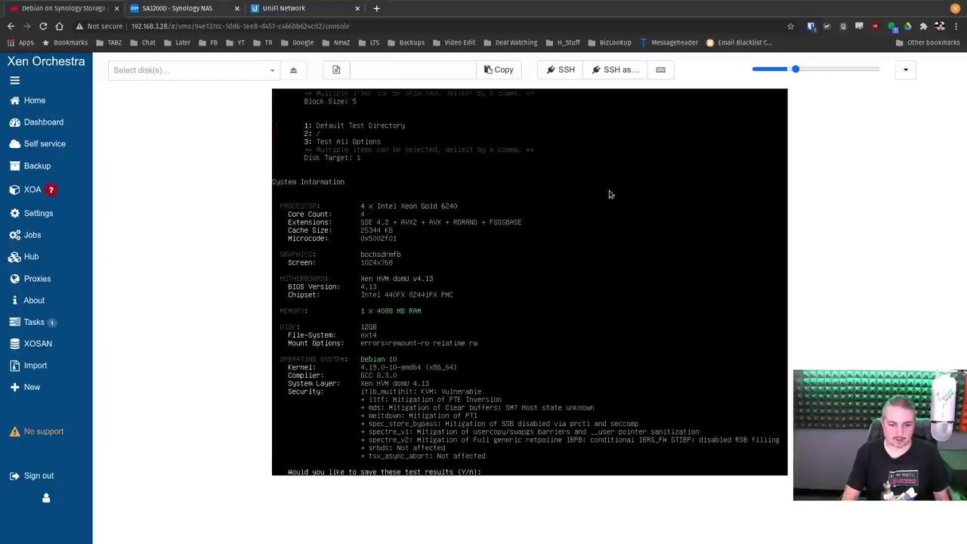
text(n)
key(Return)
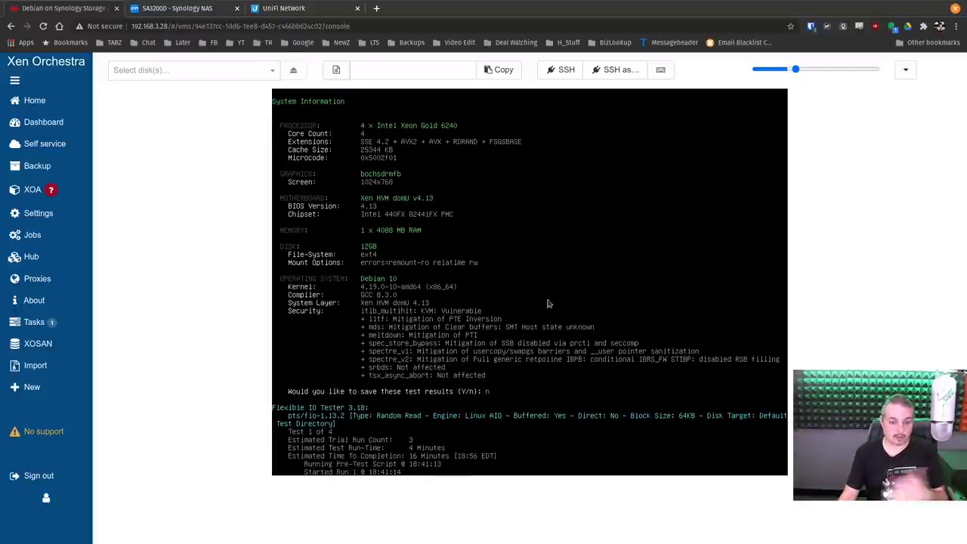
Step: Show the page header again and check the Debian virtual machine's statistics
click(906, 69)
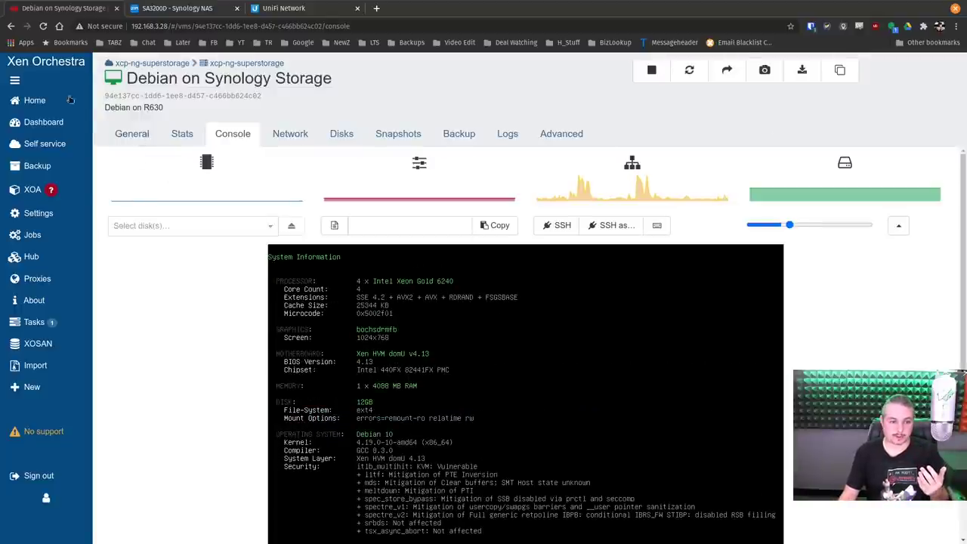
click(182, 137)
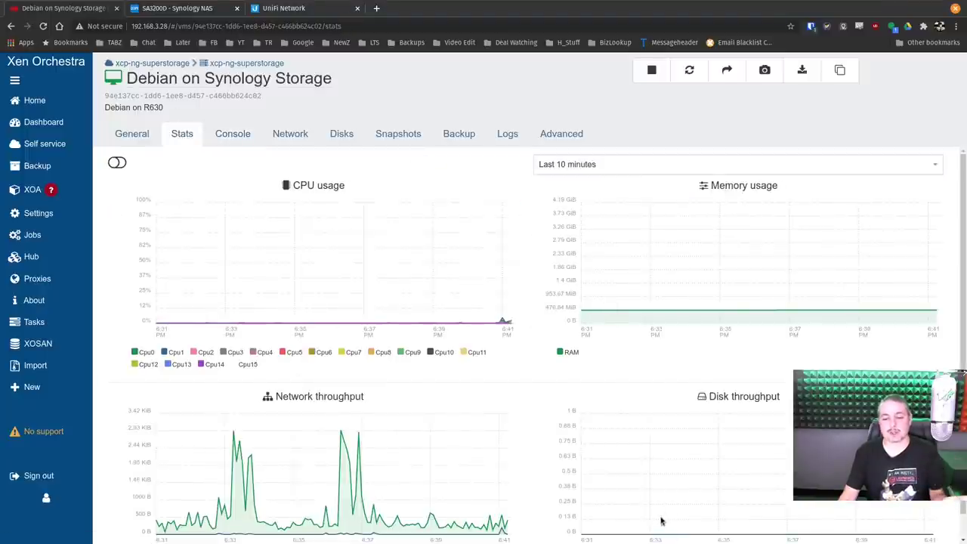
Step: Switch to the Synology NAS, open Resource Monitor and examine the performance overview and the iSCSI charts of LUN-1
click(193, 9)
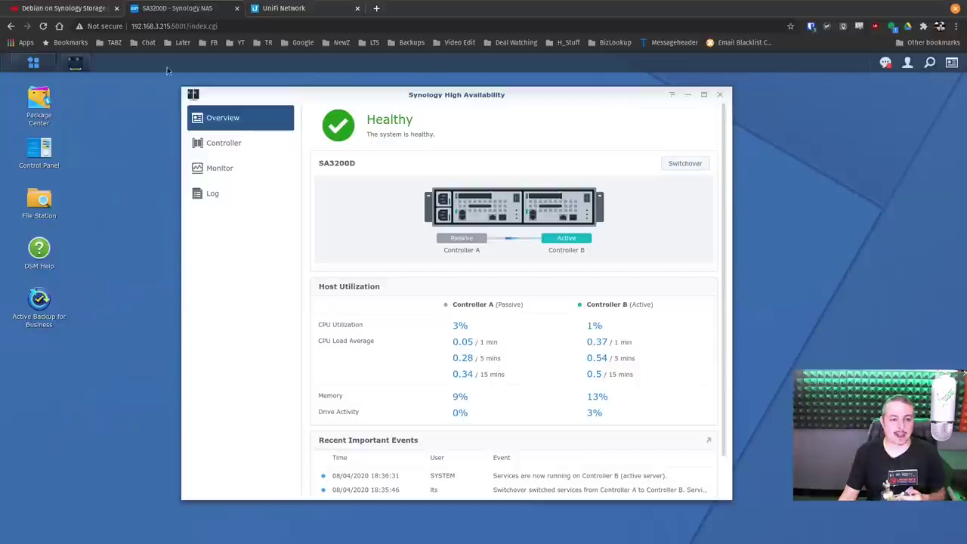
click(47, 64)
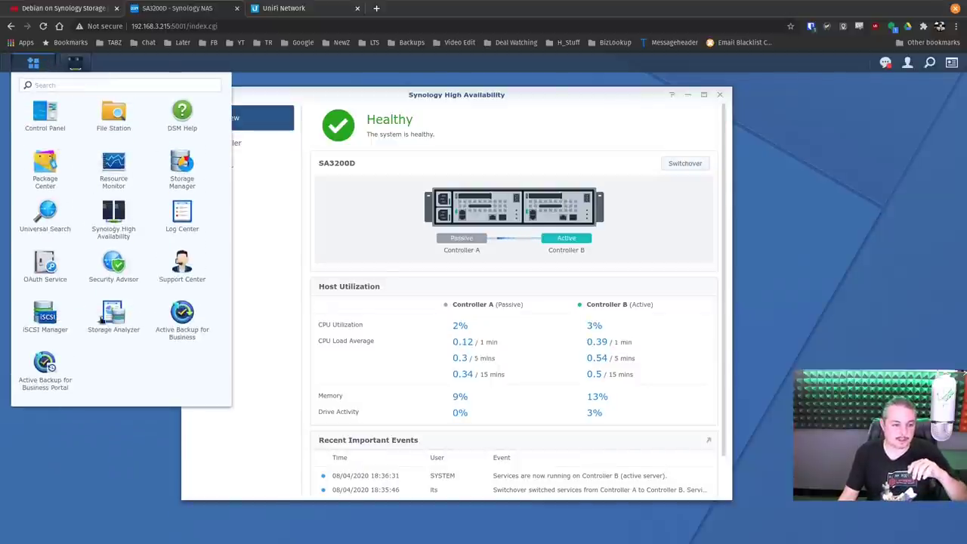
click(112, 166)
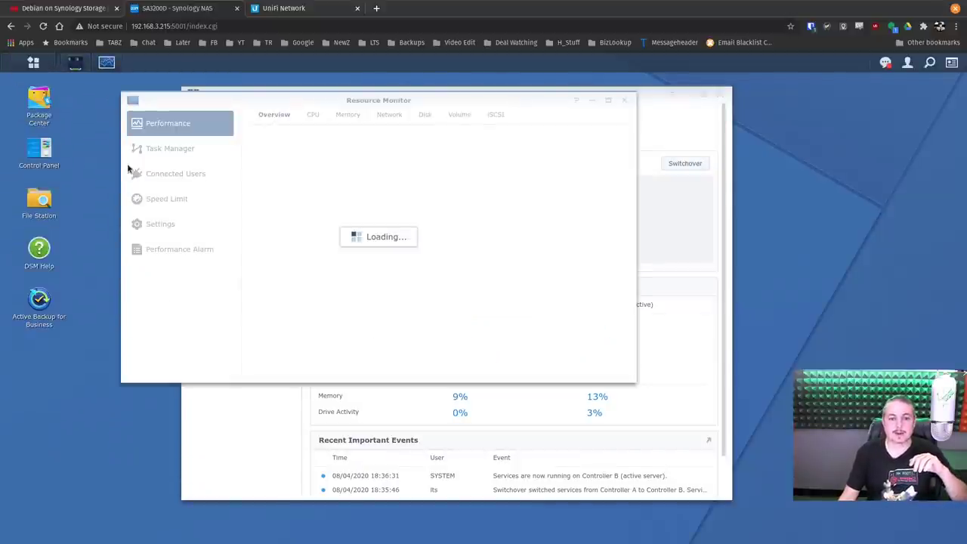
drag(522, 103, 629, 132)
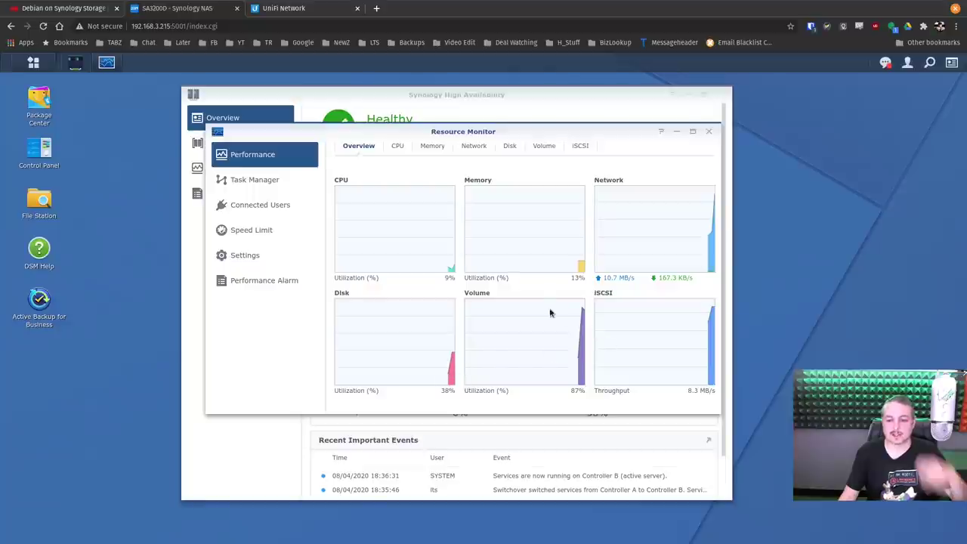
click(579, 147)
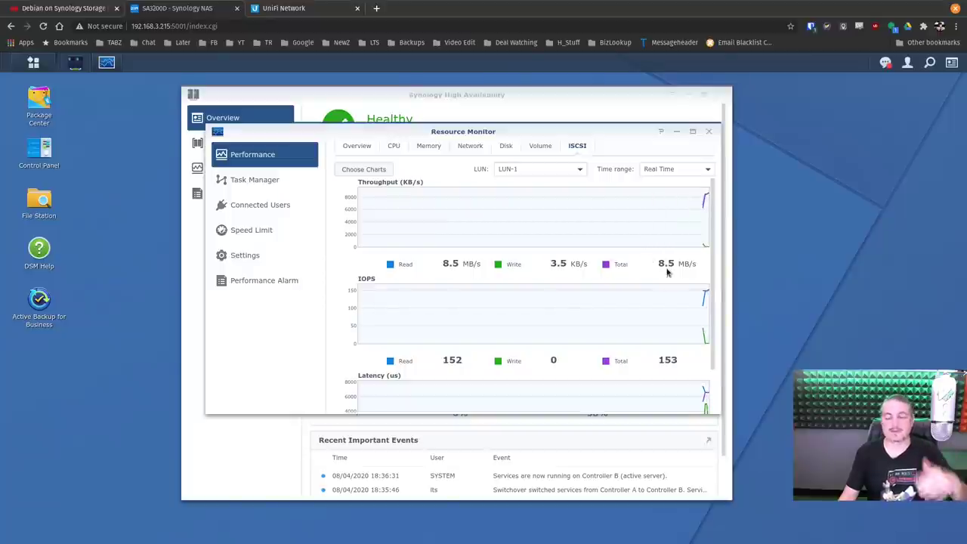
click(360, 148)
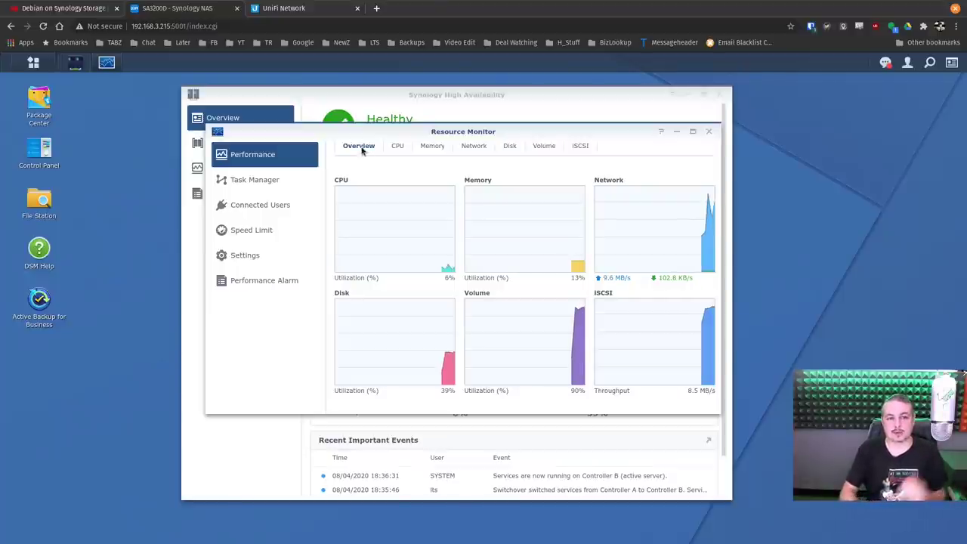
Step: Move the NAS's Resource Monitor window below the controller diagram so both it and the High Availability overview can be watched
click(286, 9)
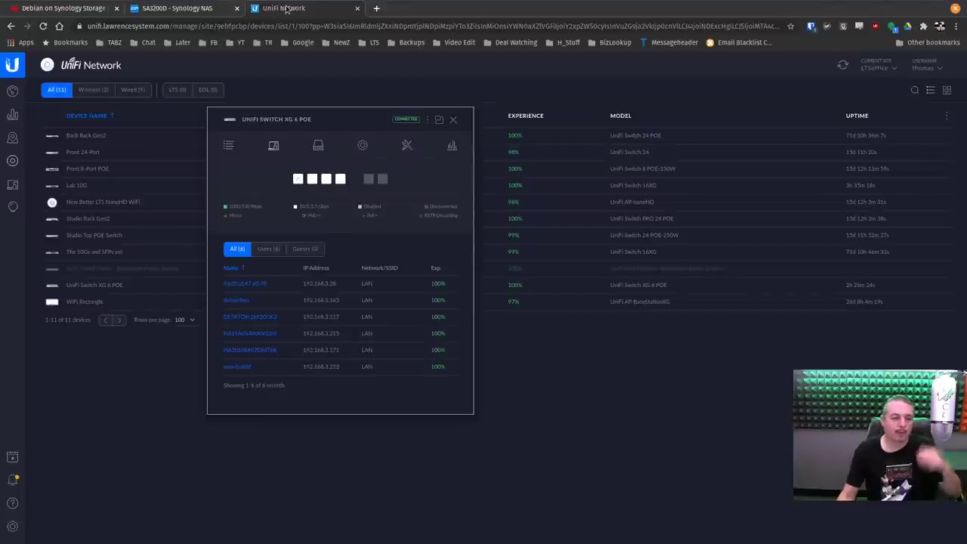
click(178, 8)
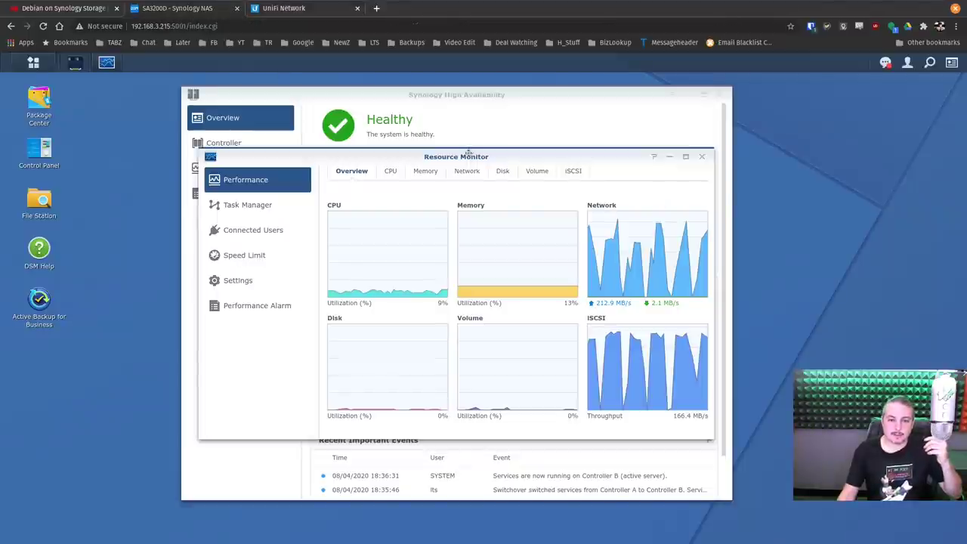
drag(468, 152, 671, 290)
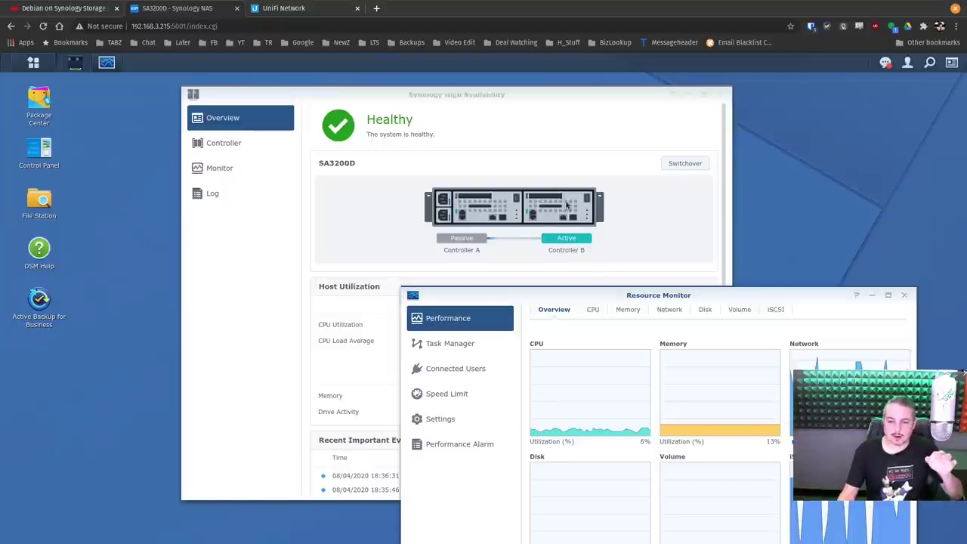
drag(637, 297, 480, 280)
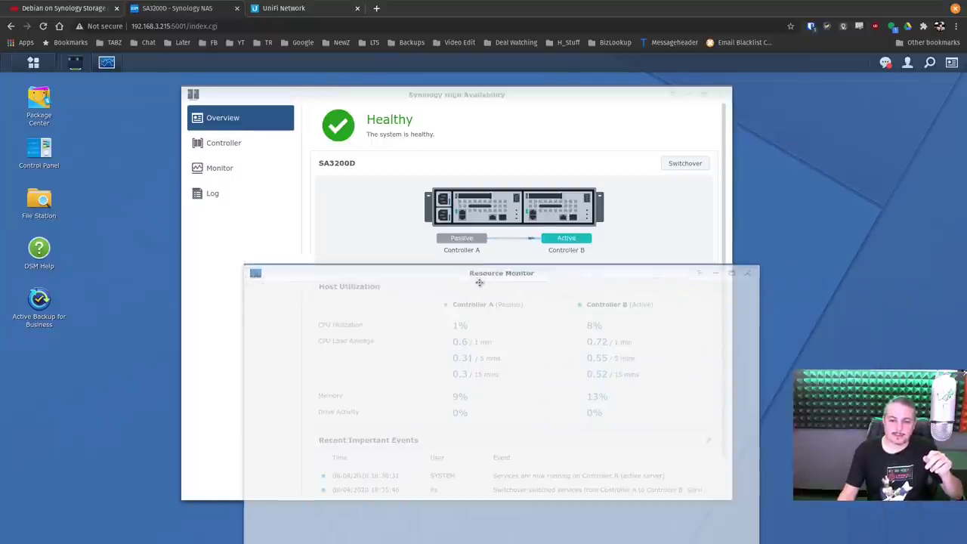
Step: Switch to UniFi Network and apply the Disabled port profile to port 3, Controller B, on the UniFi Switch XG 6 POE
click(277, 7)
click(318, 145)
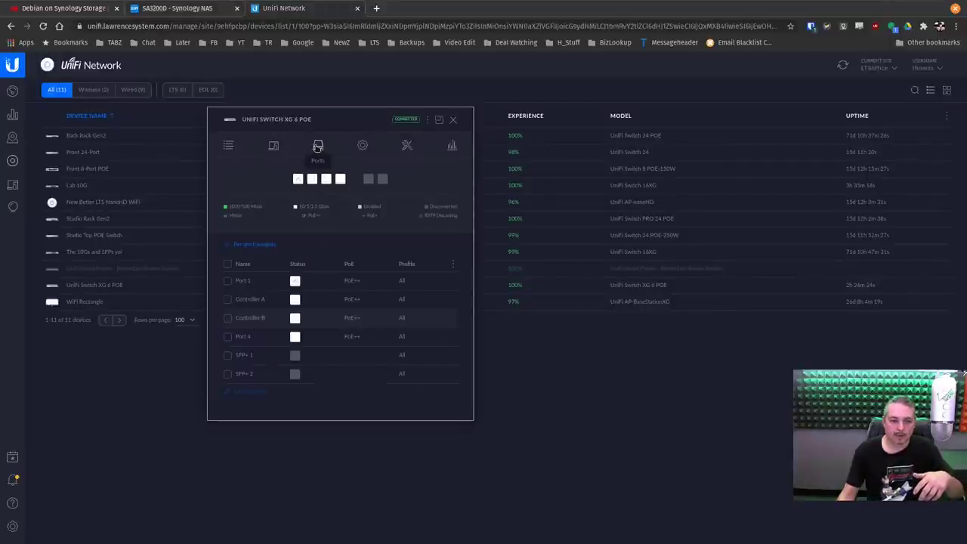
mouse_move(327, 183)
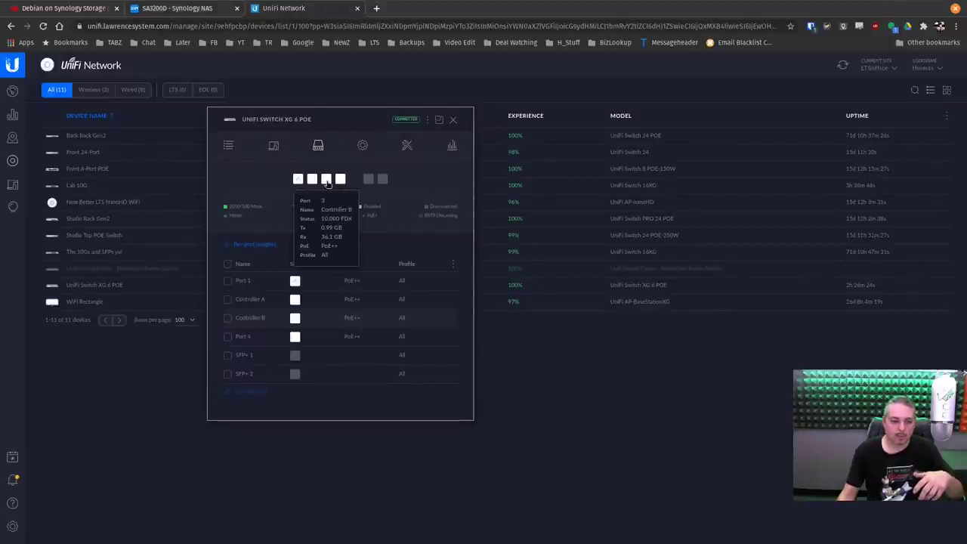
click(446, 320)
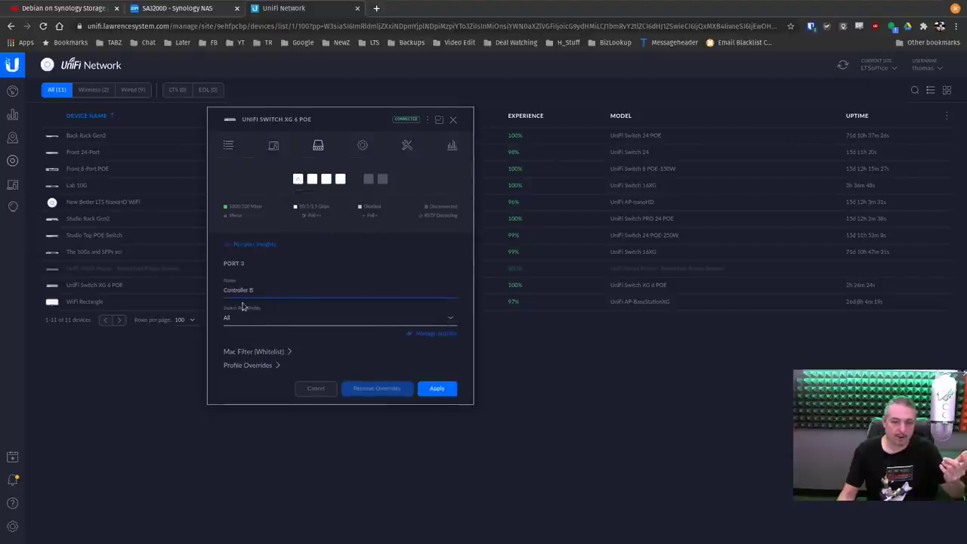
click(241, 317)
click(245, 344)
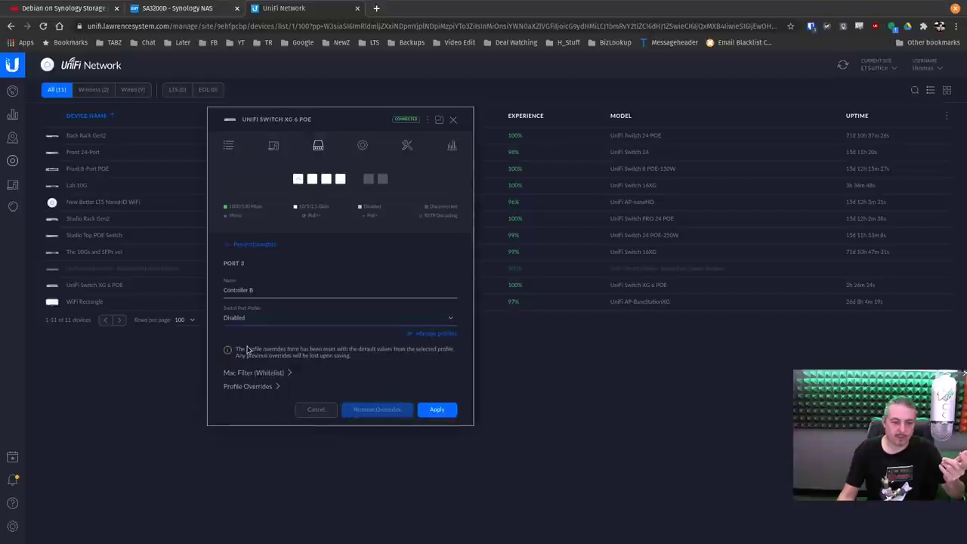
click(453, 414)
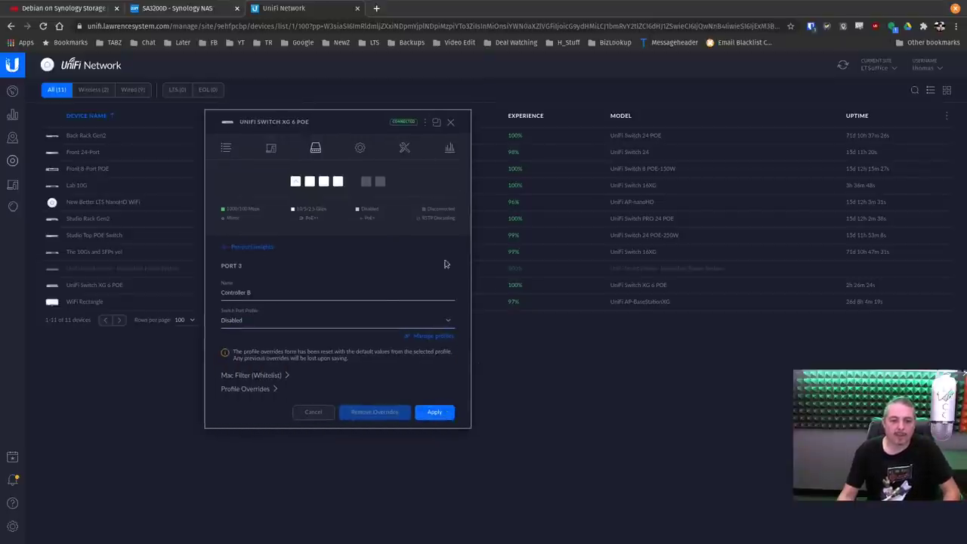
click(440, 416)
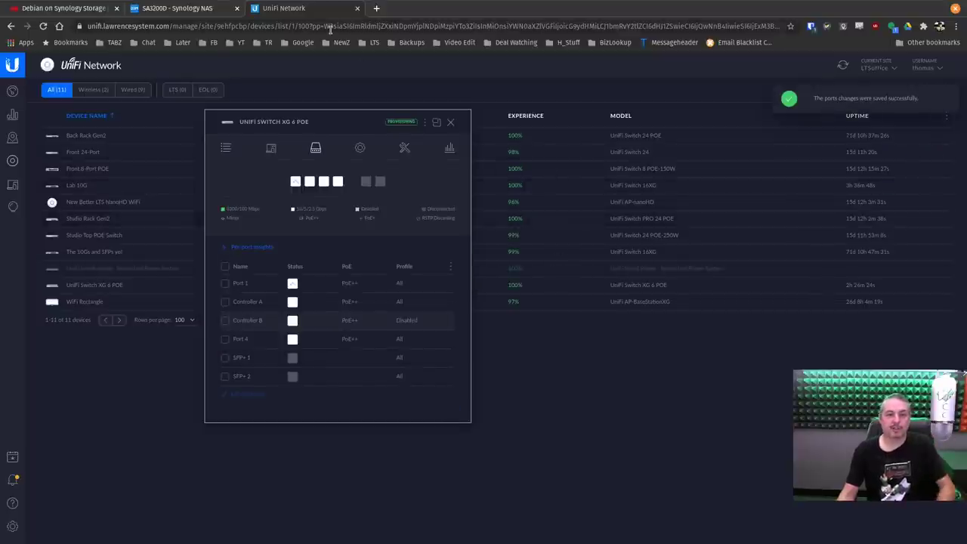
Step: Return to the Synology NAS and reload its page to check how it reacts to the disabled port
click(201, 7)
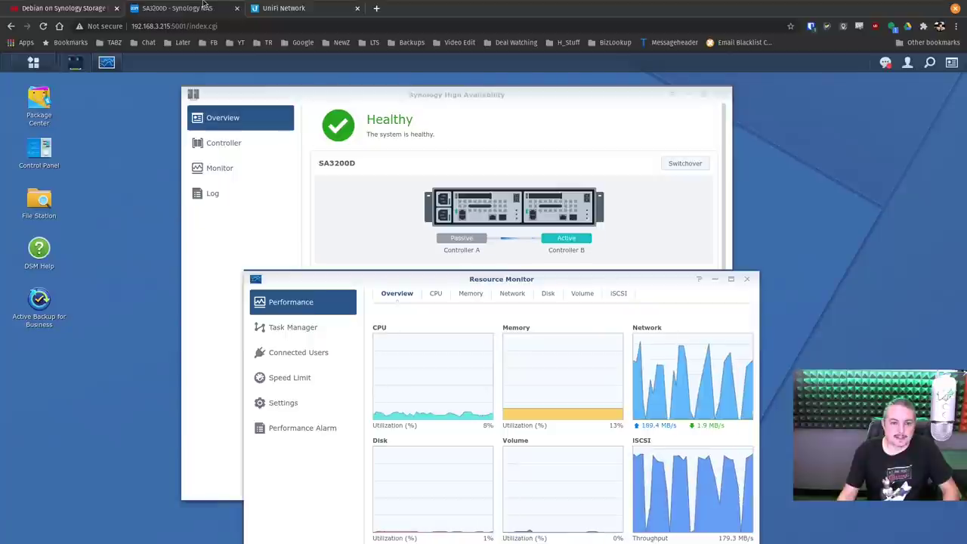
click(43, 26)
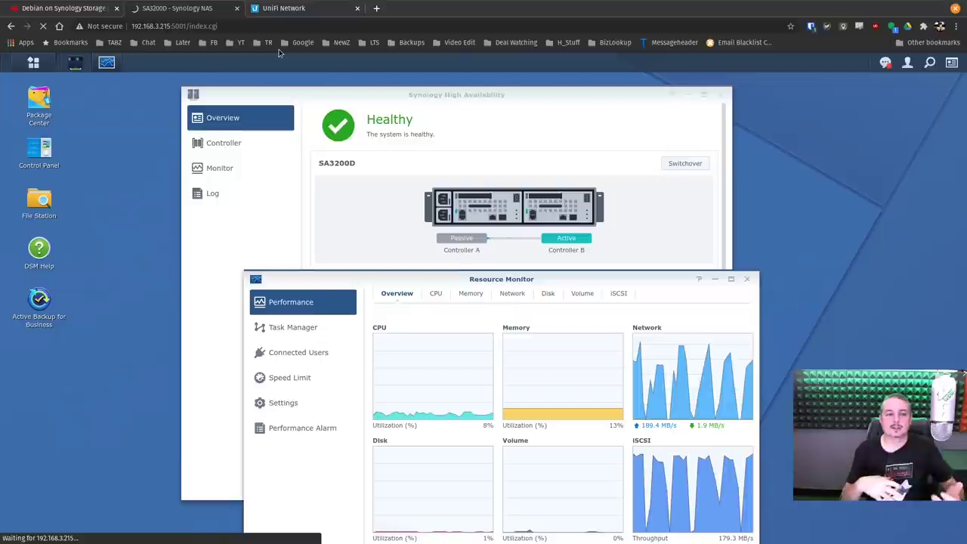
Step: Switch to Xen Orchestra and check the statistics of the Synology NFS storage repository
key(ctrl+shift+Tab)
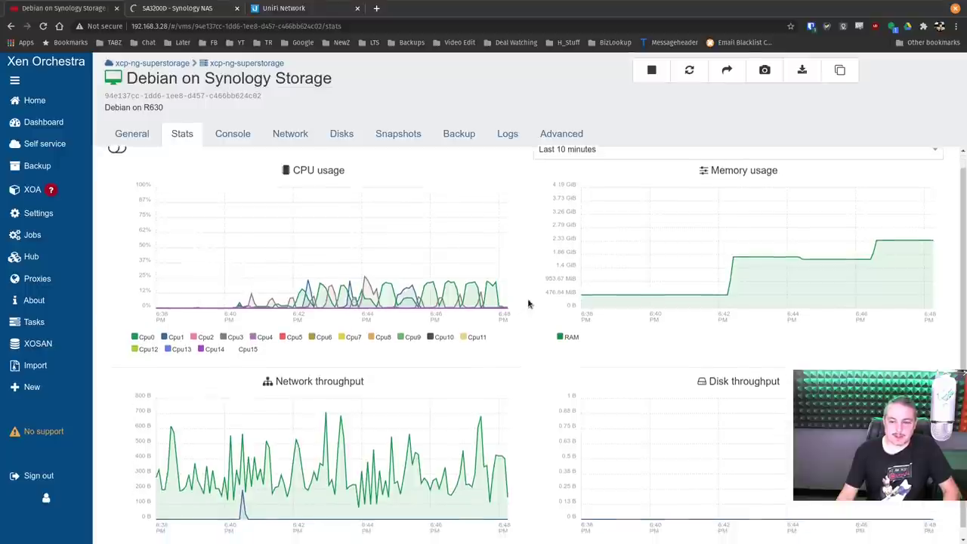
mouse_move(63, 108)
click(130, 188)
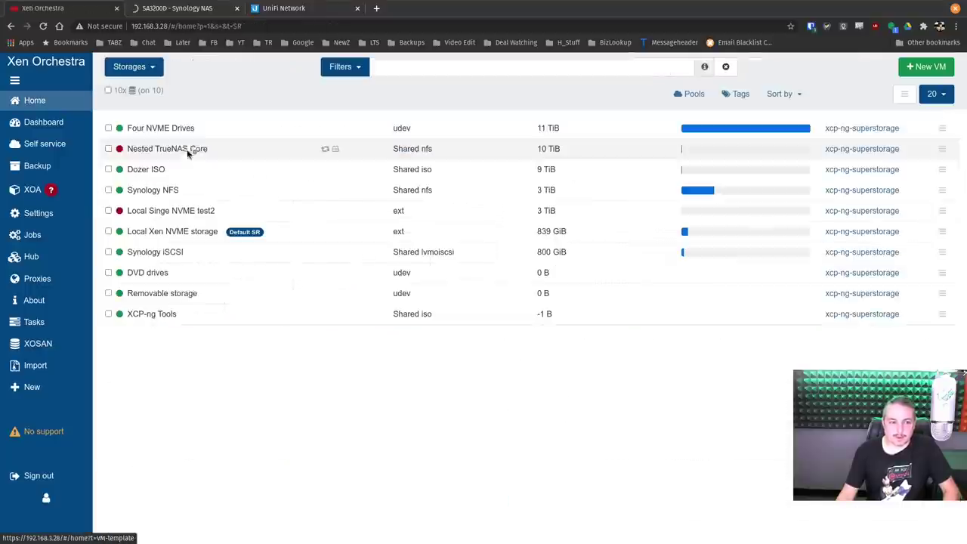
click(155, 191)
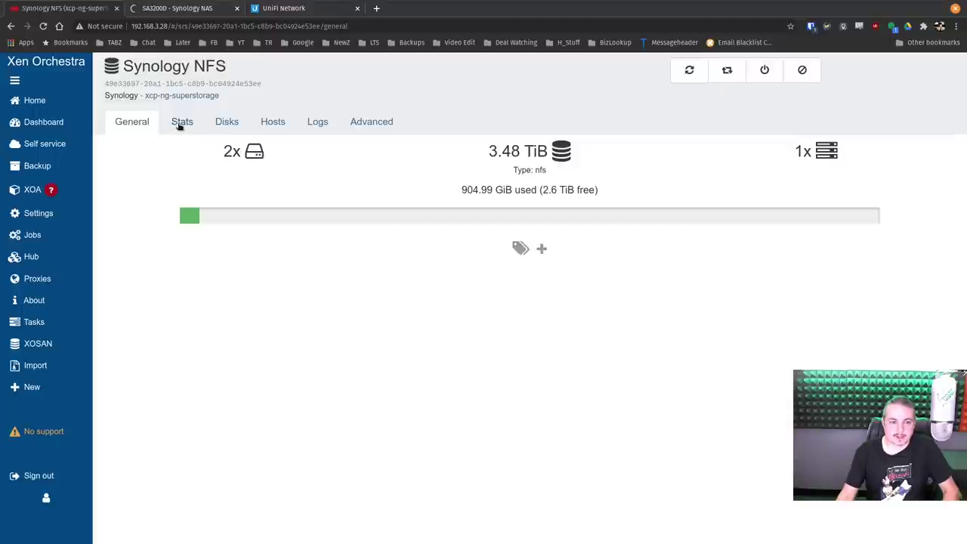
click(182, 123)
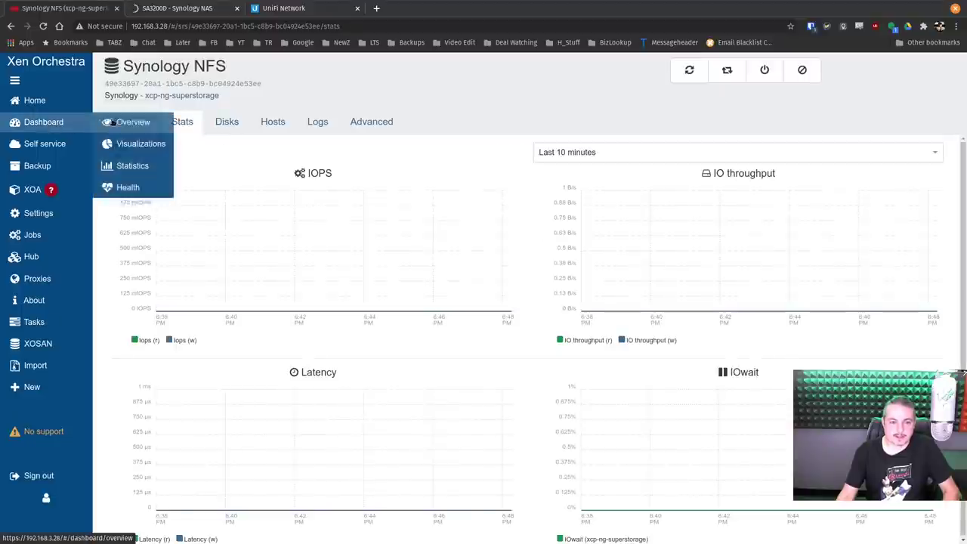
Step: Open the Synology iSCSI storage repository from the storage list and check its statistics
mouse_move(83, 100)
click(123, 193)
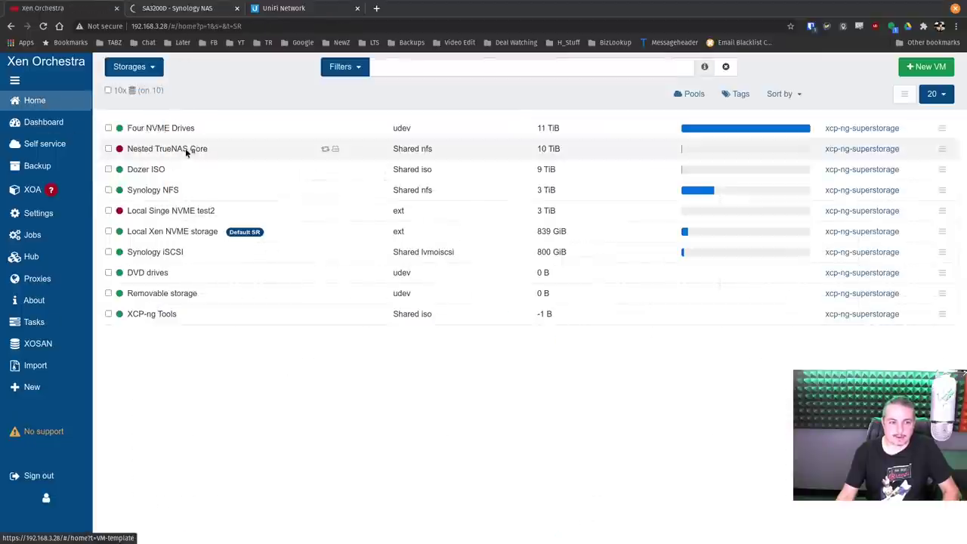
click(166, 252)
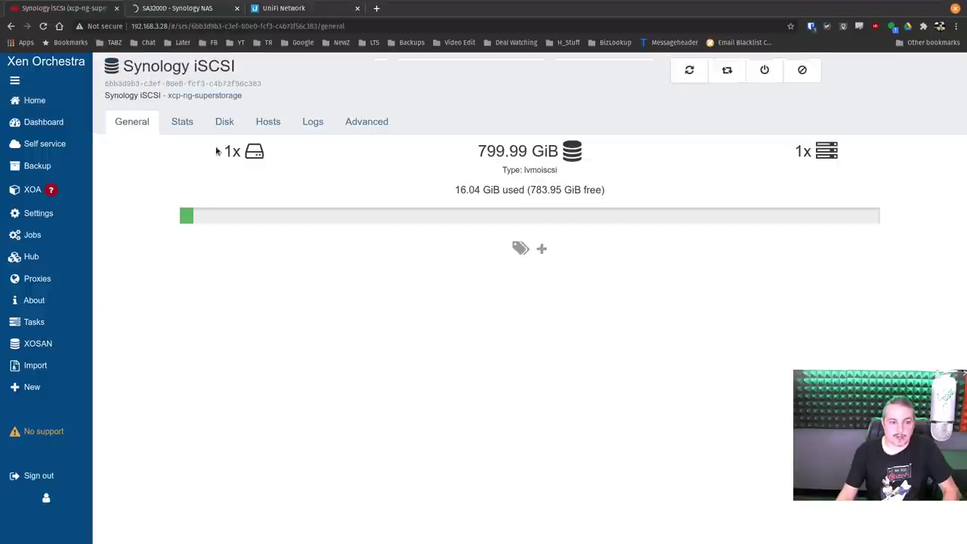
click(182, 122)
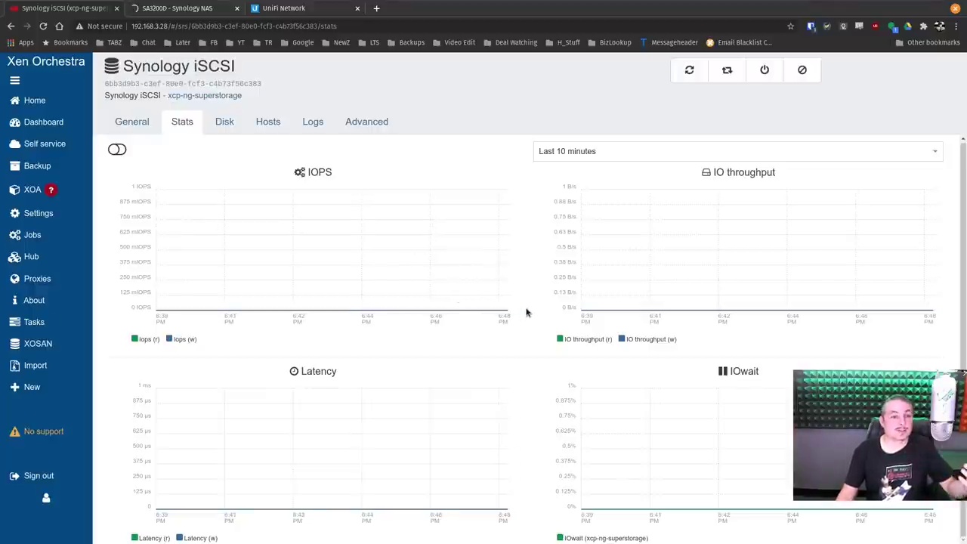
Step: Go back to the Synology NAS and retry loading the page to check the controllers' status in Synology High Availability
click(192, 9)
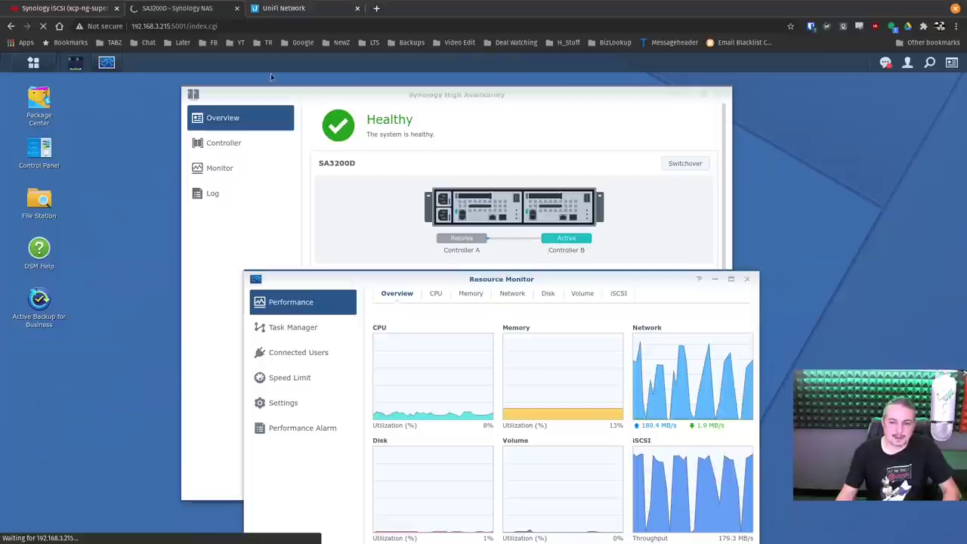
click(41, 26)
click(42, 26)
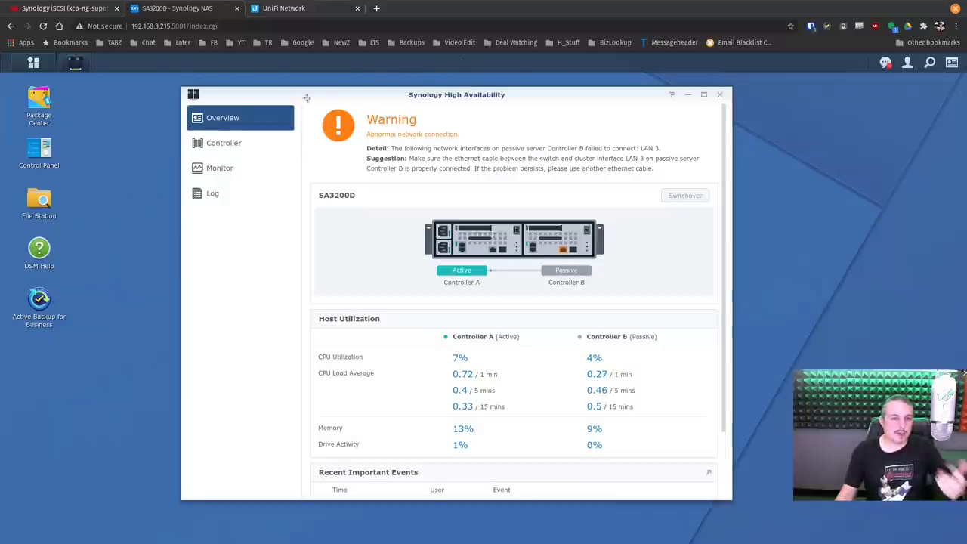
Step: Switch to Xen Orchestra and check the statistics of the "Windows 10 LAB Base On Synology" virtual machine
click(61, 7)
mouse_move(34, 101)
click(120, 100)
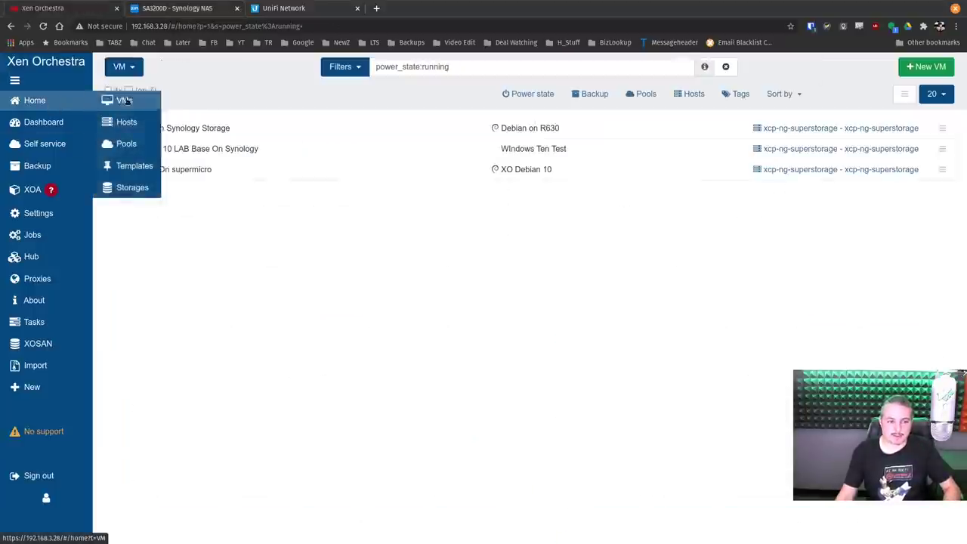
click(264, 149)
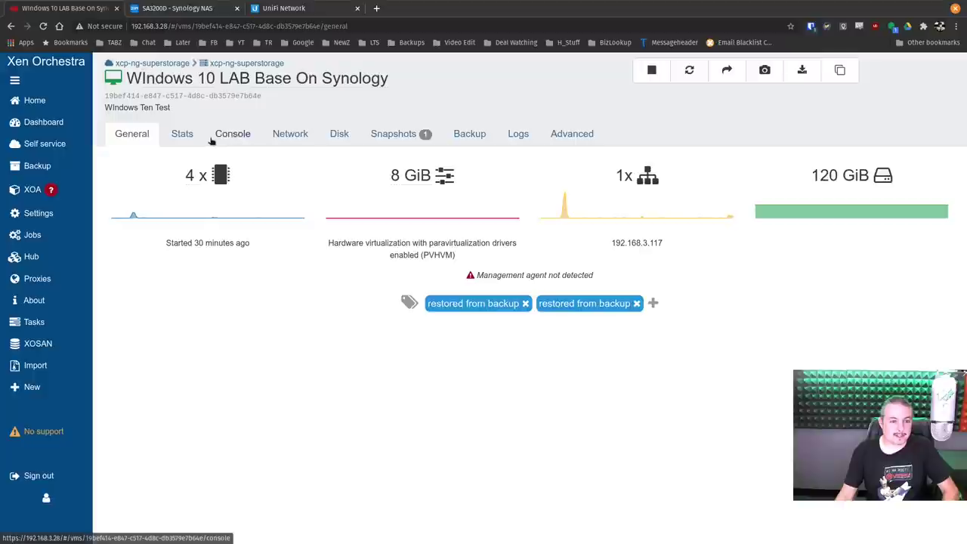
click(183, 138)
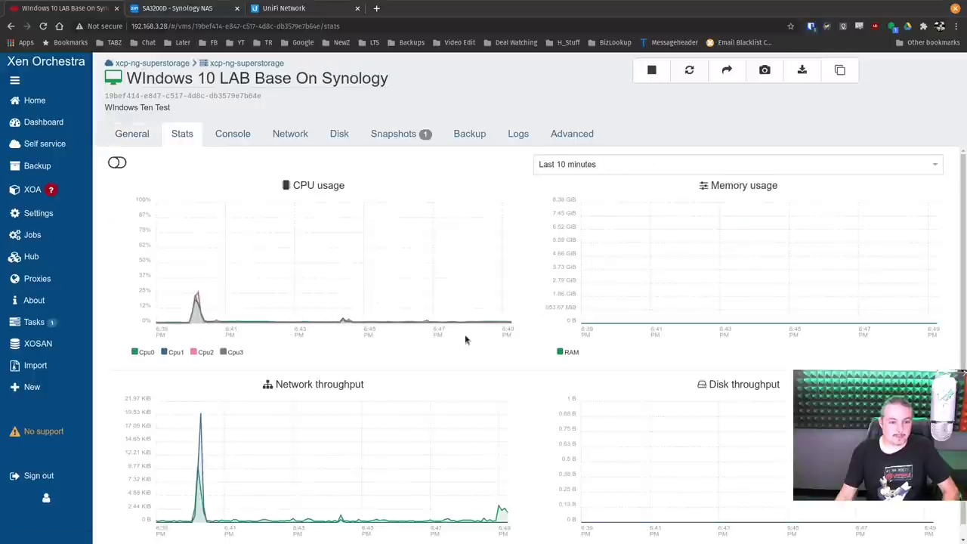
scroll(464, 423, down, 1)
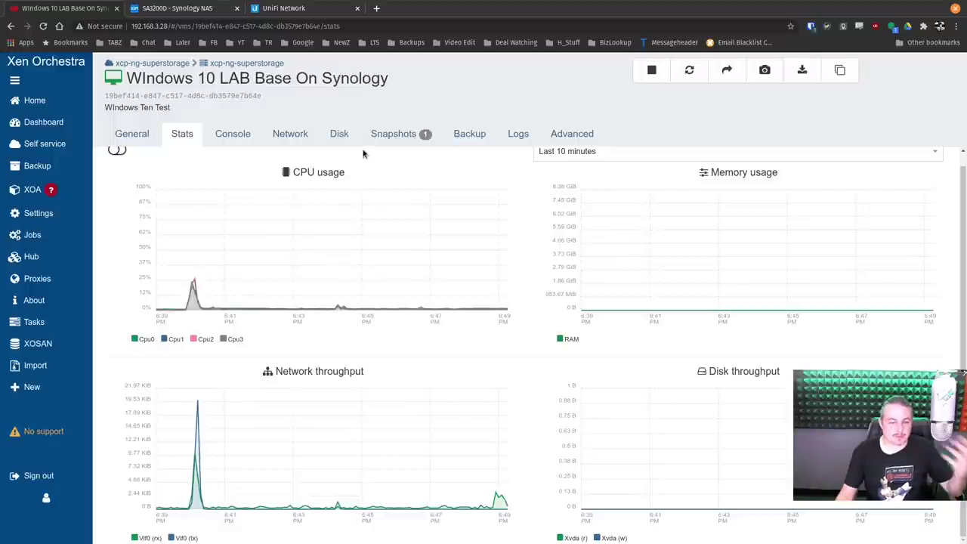
Step: Show the Windows 10 machine's console without the header, close its Settings window and test whether the Start menu responds
click(235, 136)
click(899, 225)
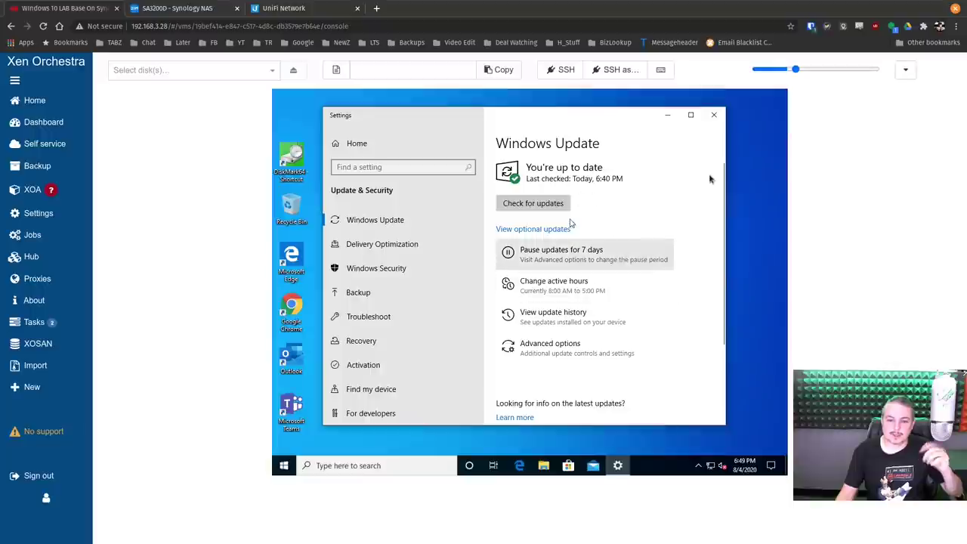
click(718, 114)
key(super)
key(super)
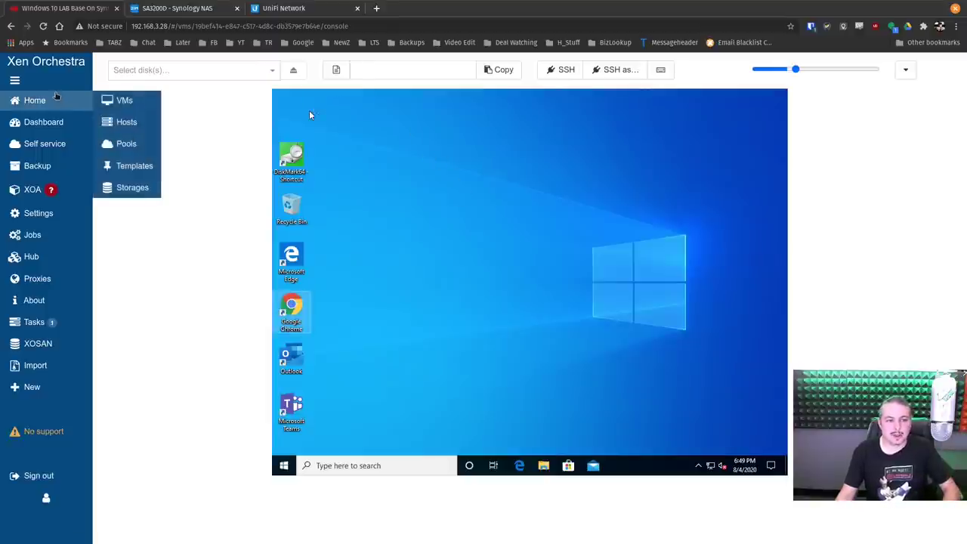
Step: Open the "Debian on Synology Storage" virtual machine, check its statistics and show its console without the header
click(66, 97)
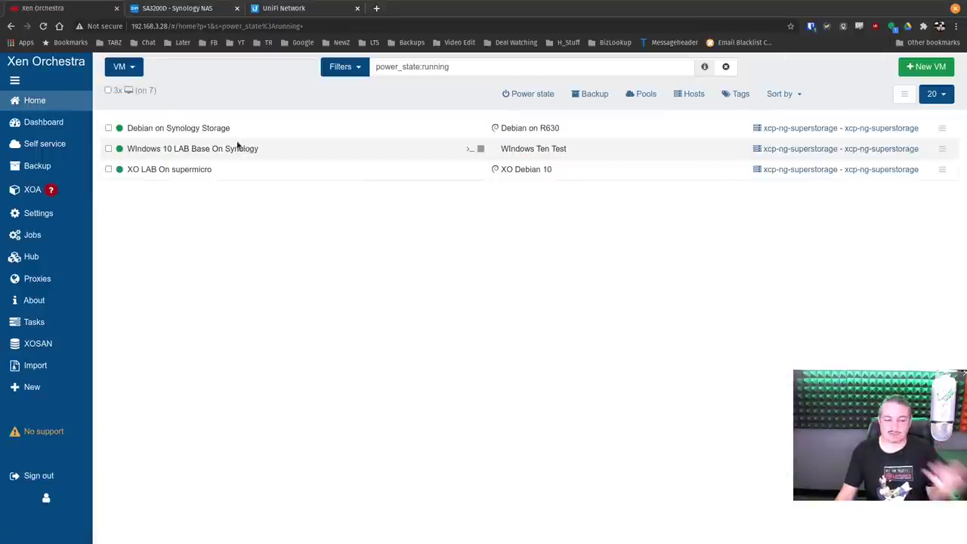
click(210, 128)
click(198, 134)
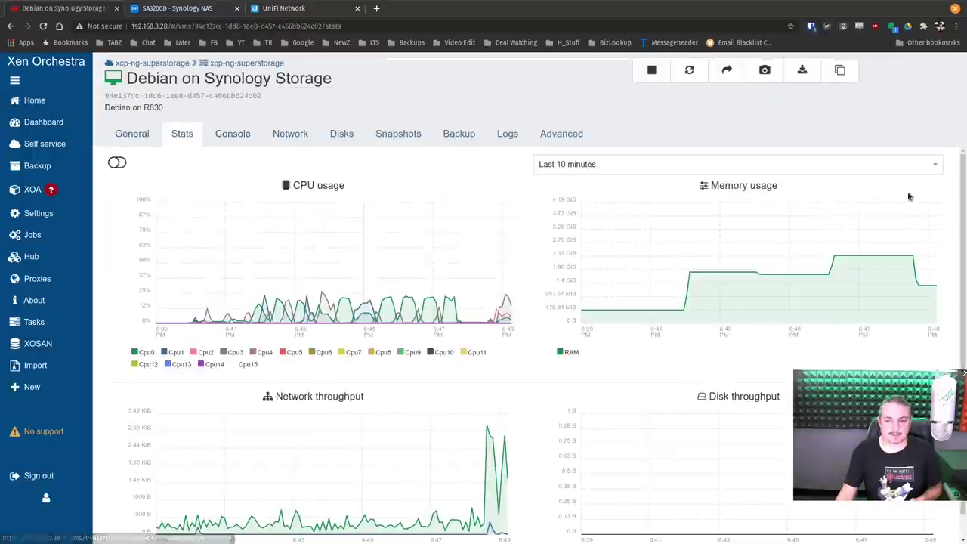
click(250, 140)
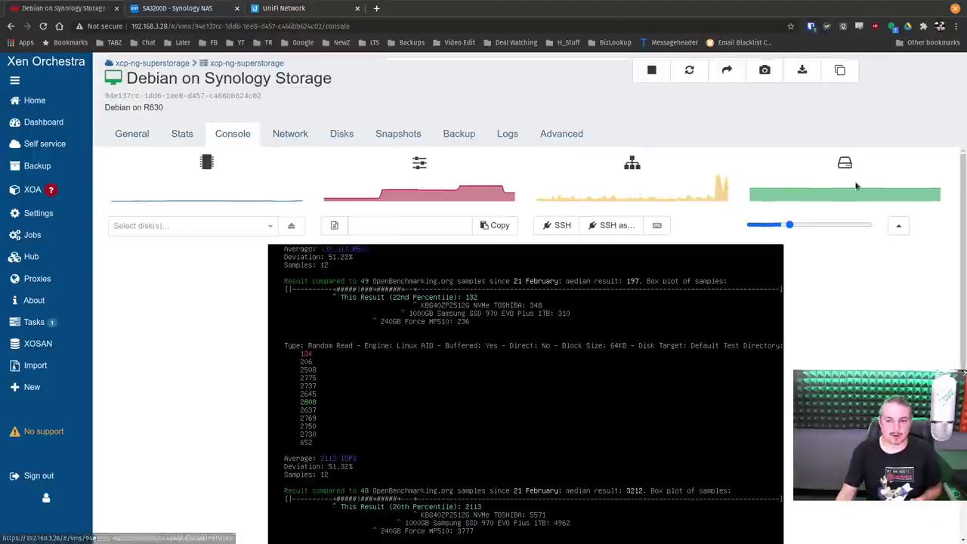
click(901, 227)
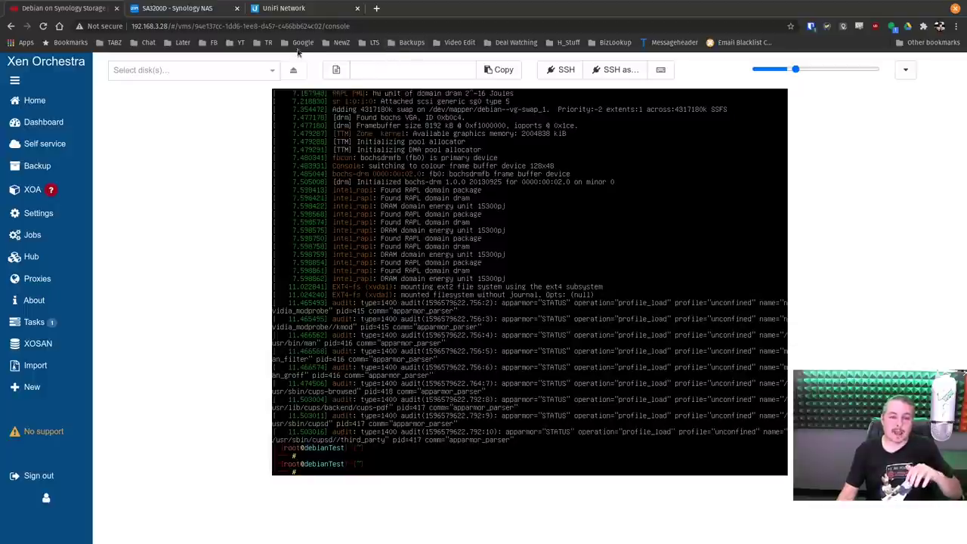
Step: Check the Synology high availability overview, switch to UniFi Network and apply the All profile to the Controller B switch port
click(174, 8)
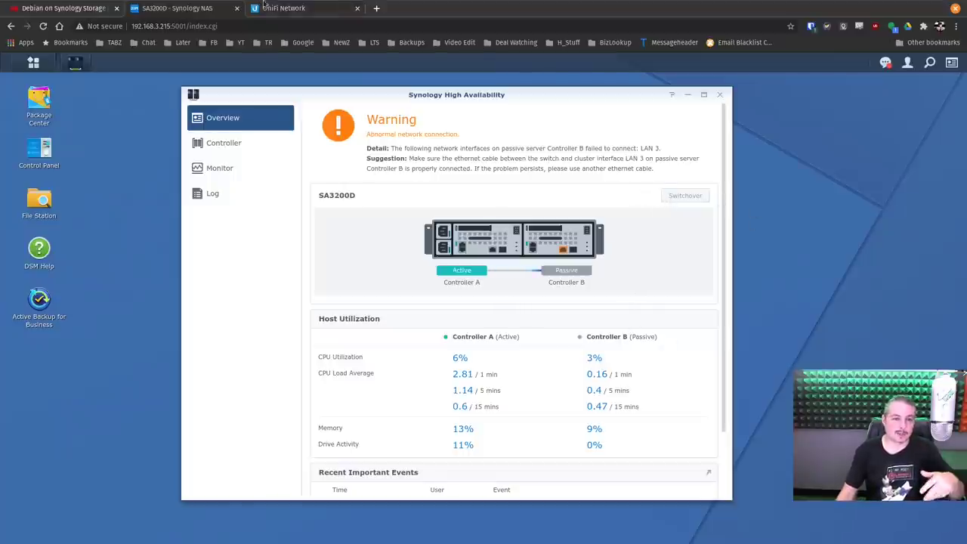
key(ctrl+Tab)
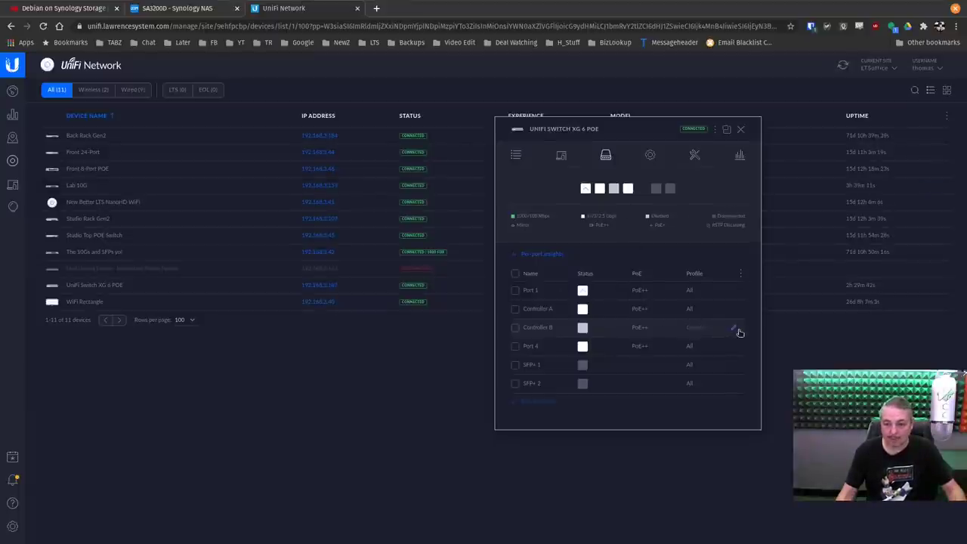
click(733, 330)
click(568, 331)
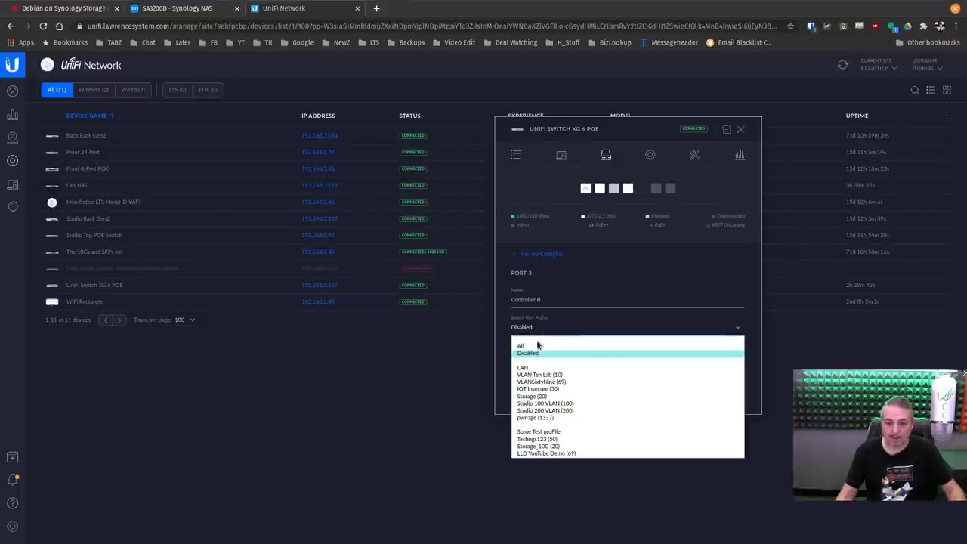
click(539, 344)
click(732, 420)
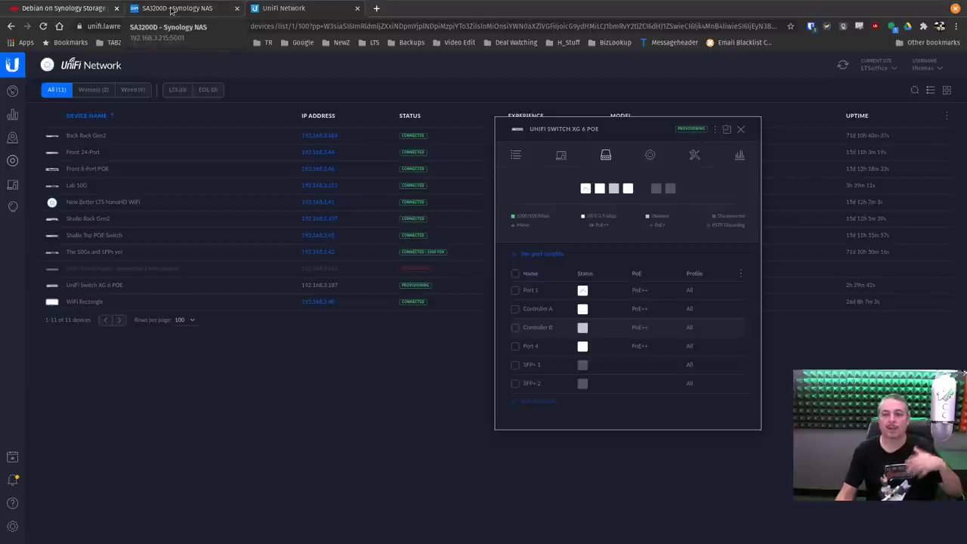
Step: Return to the Synology NAS to check the cluster's health and read its notifications
click(204, 9)
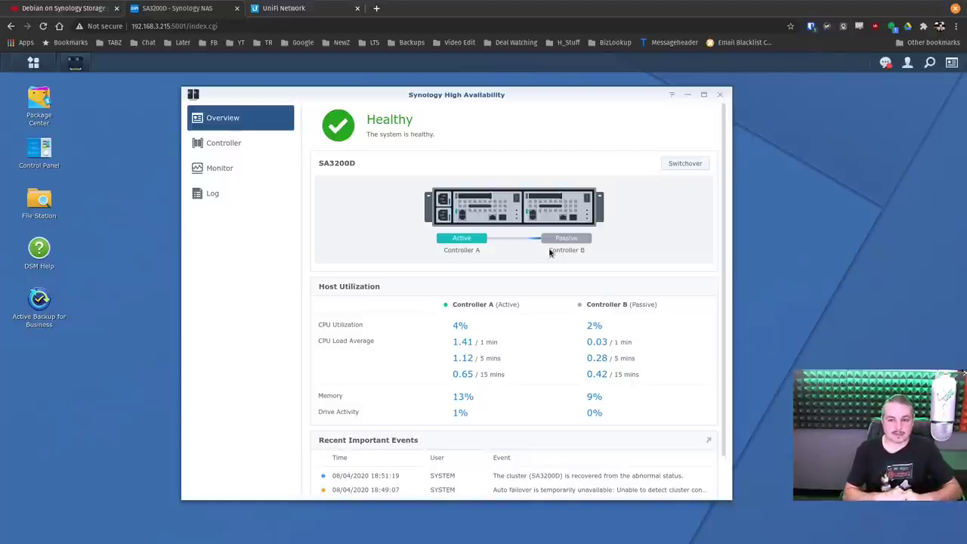
click(886, 63)
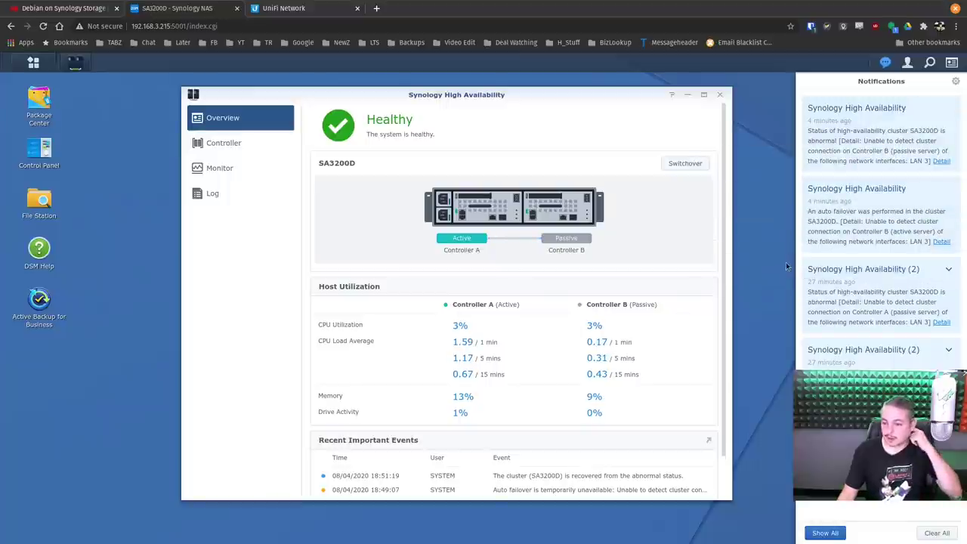
Step: Examine the Synology High Availability log from the newest to the oldest entries for failover, switchover and update events
click(213, 194)
scroll(539, 185, down, 1)
scroll(539, 185, down, 10)
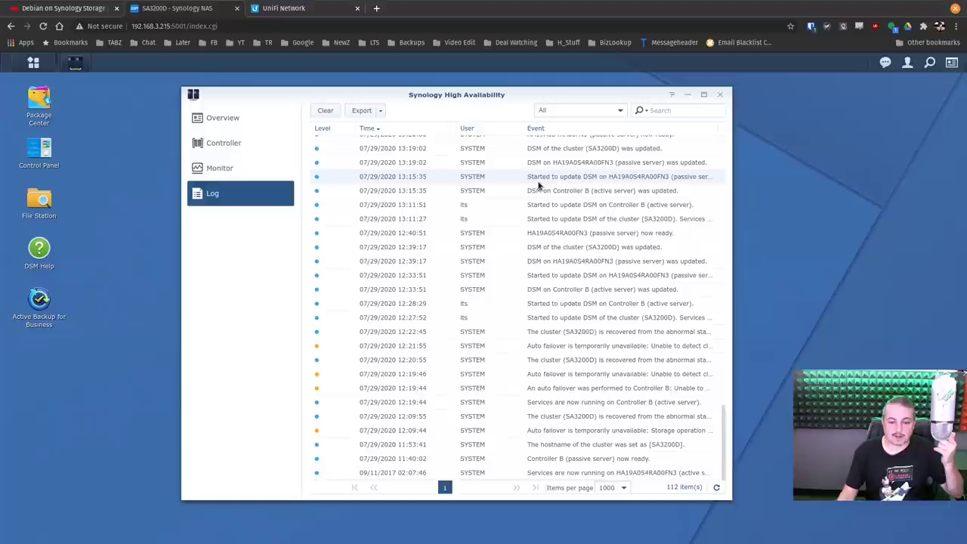
scroll(560, 335, up, 3)
scroll(560, 334, up, 10)
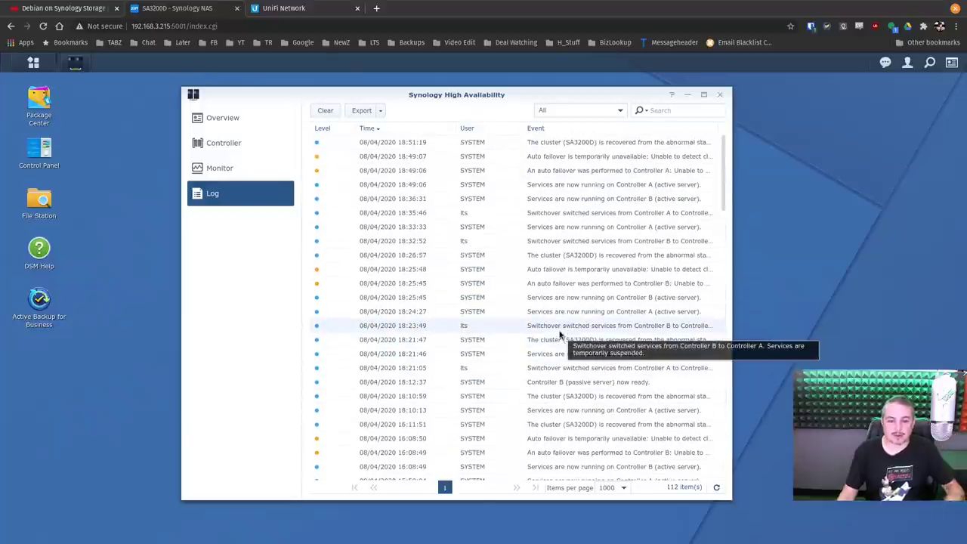
scroll(560, 334, down, 10)
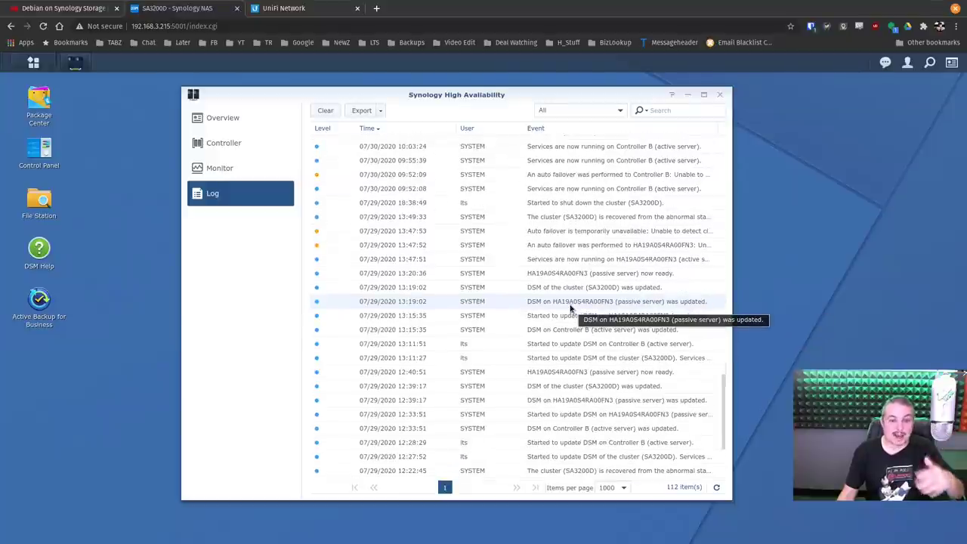
scroll(571, 307, down, 4)
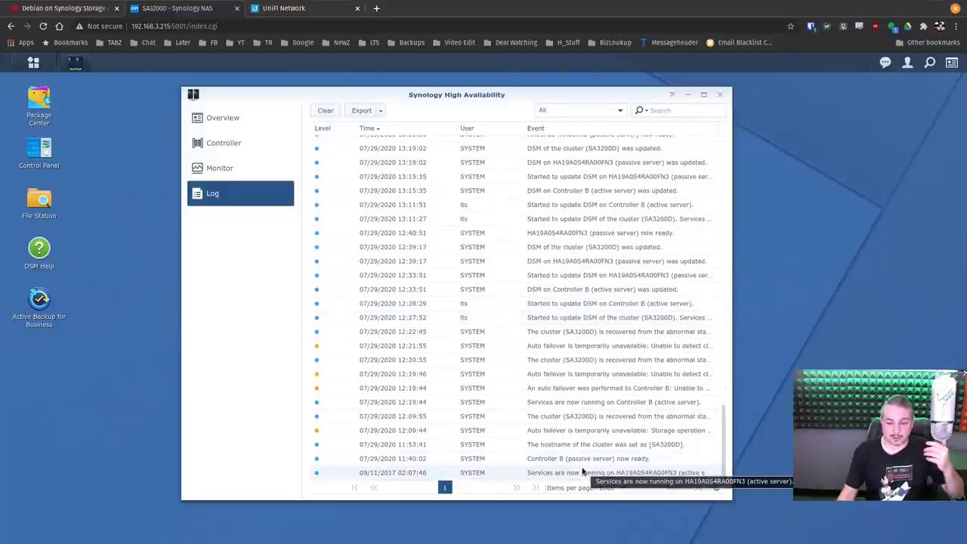
scroll(586, 459, up, 4)
scroll(586, 457, down, 4)
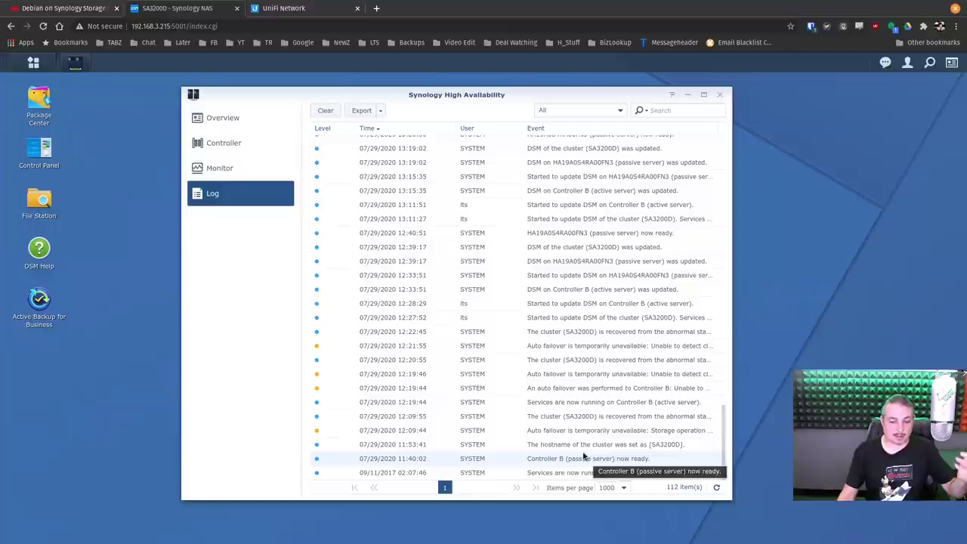
scroll(584, 456, up, 10)
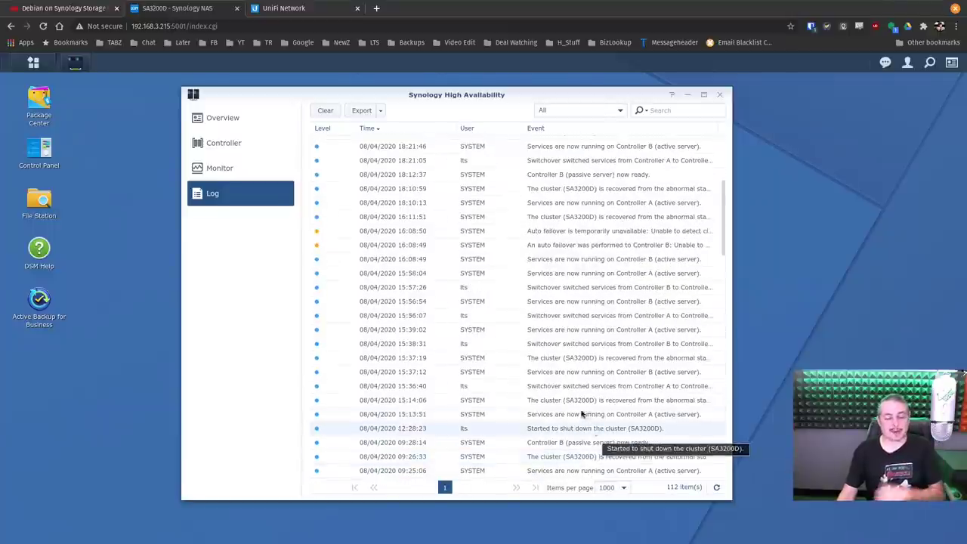
scroll(611, 227, up, 5)
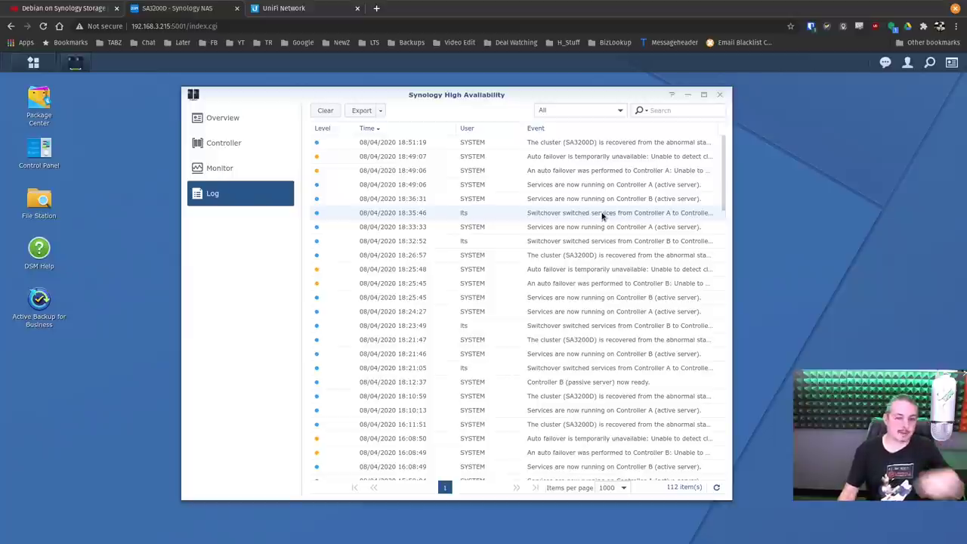
scroll(597, 219, down, 20)
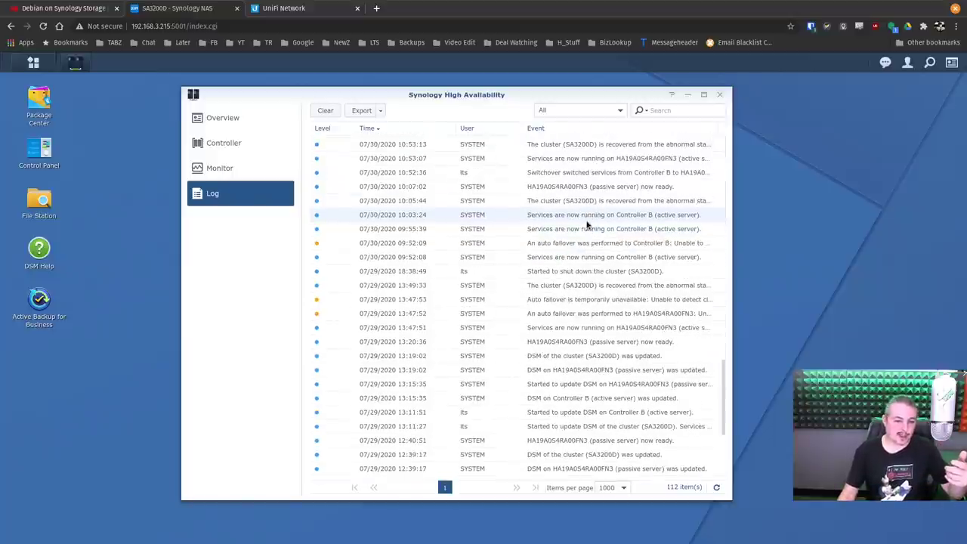
scroll(587, 223, up, 20)
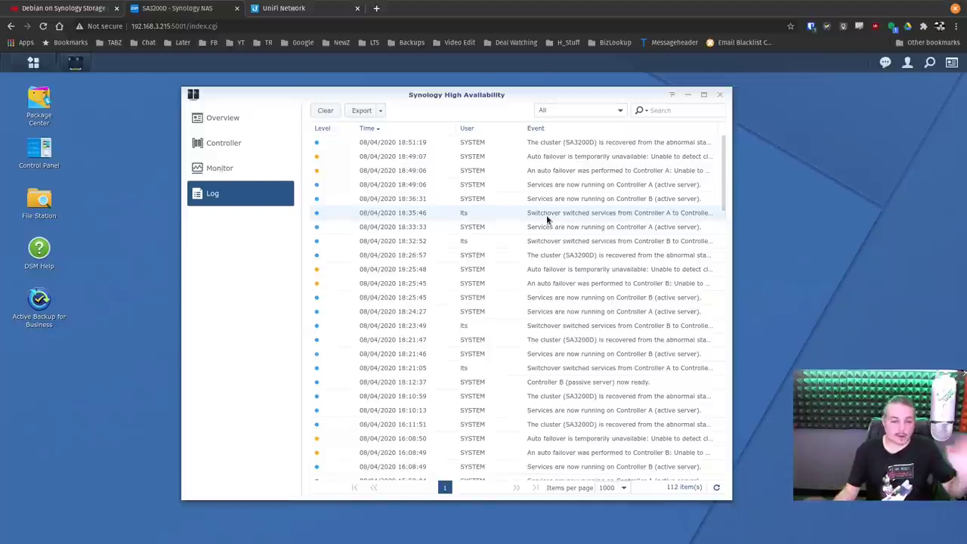
scroll(507, 377, down, 15)
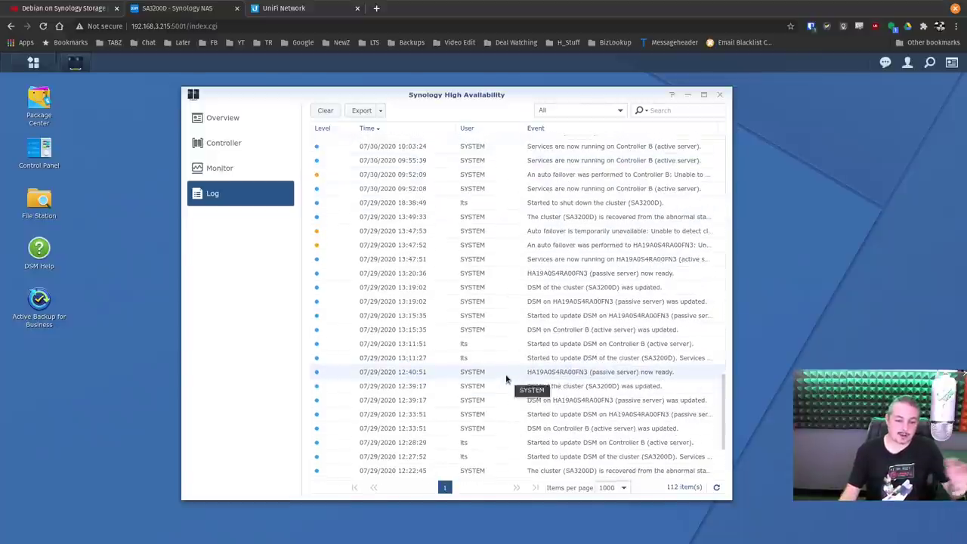
scroll(507, 378, down, 4)
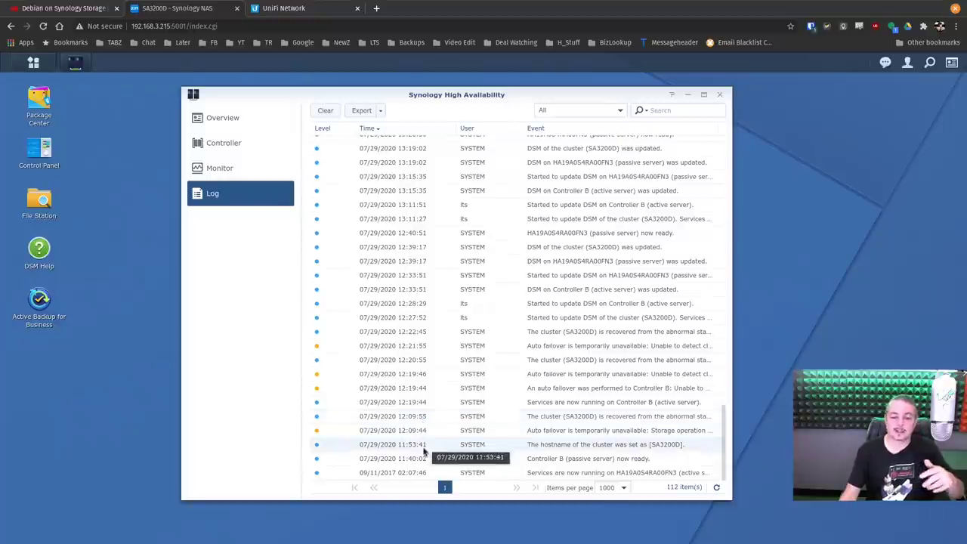
scroll(426, 446, up, 15)
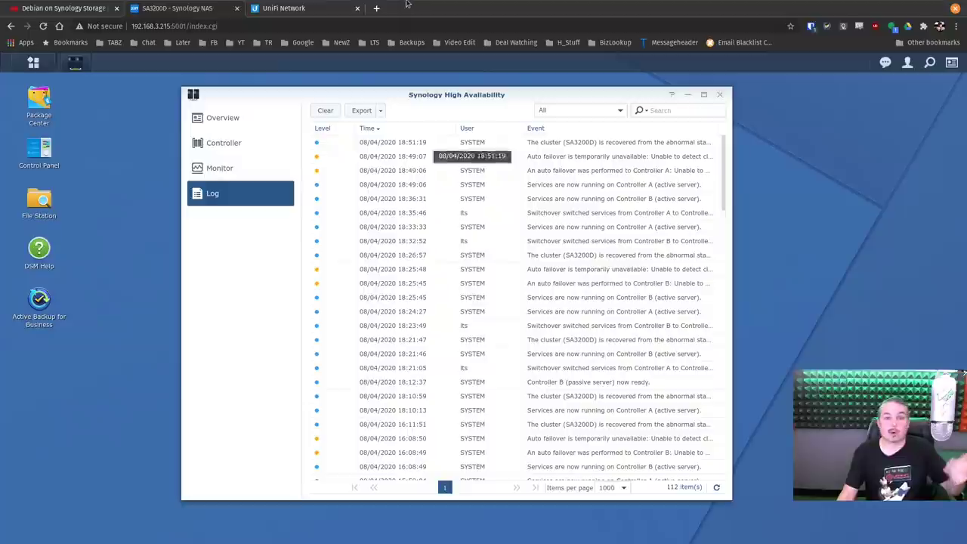
Step: Search Google in a new tab for "synology sa3200d price"
click(377, 7)
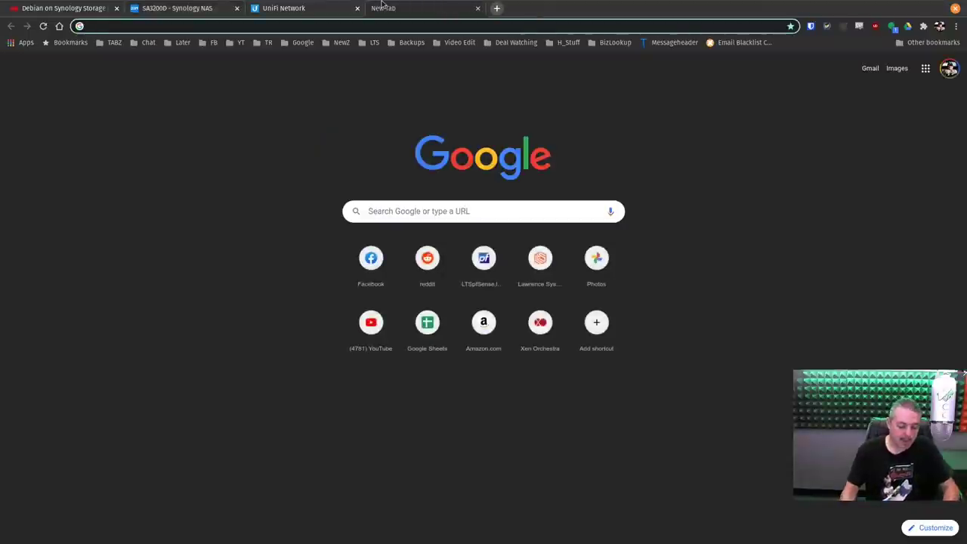
text(synology sa3200d)
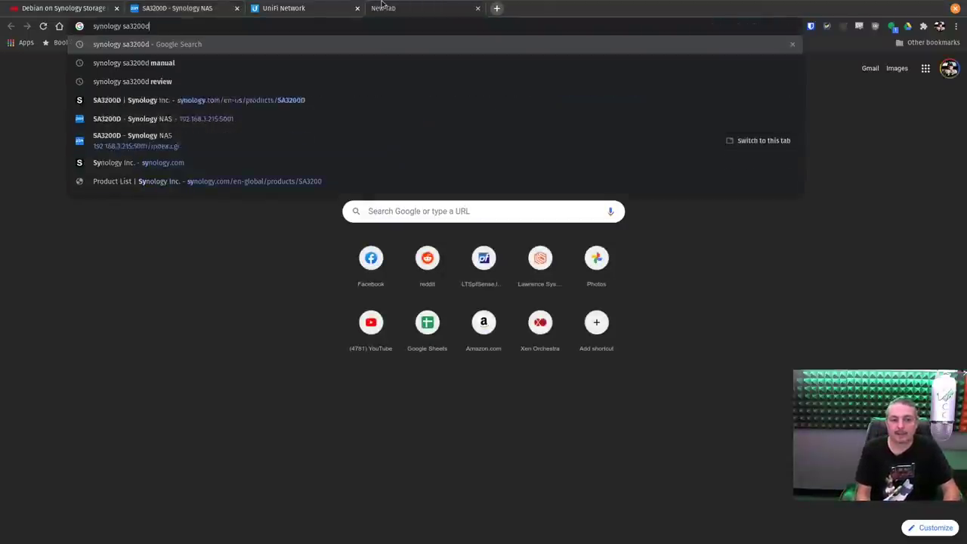
text( price)
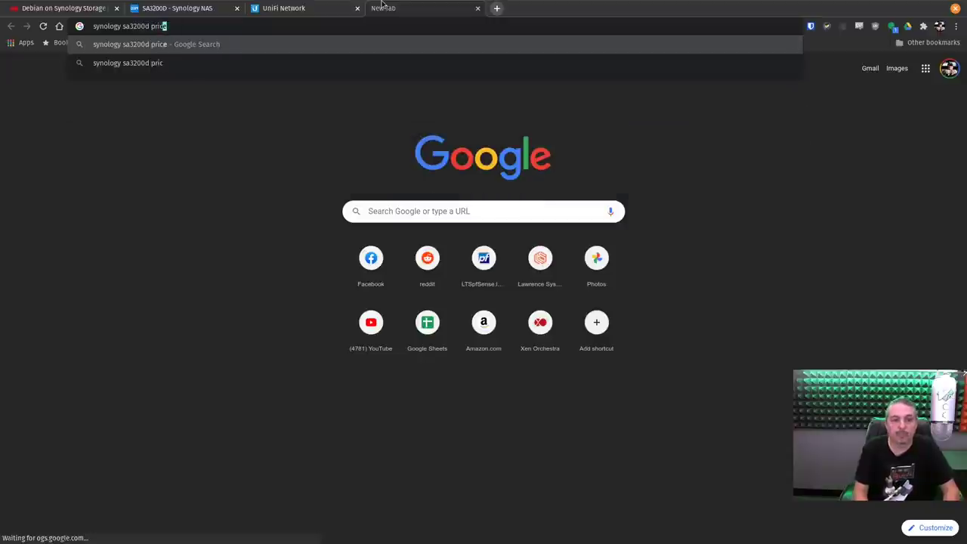
key(Return)
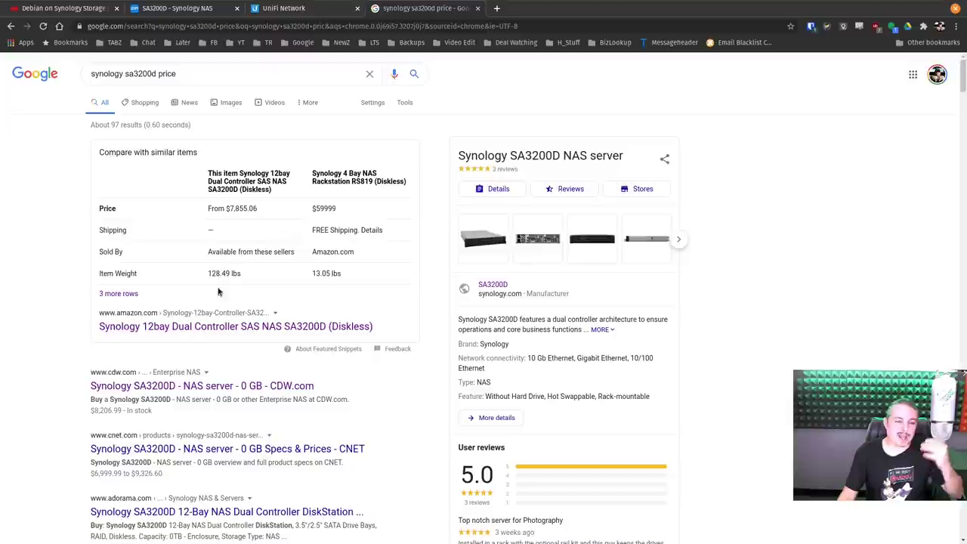
Step: Open the Amazon and CDW listings of the SA3200D from the search results in separate background tabs
middle_click(193, 324)
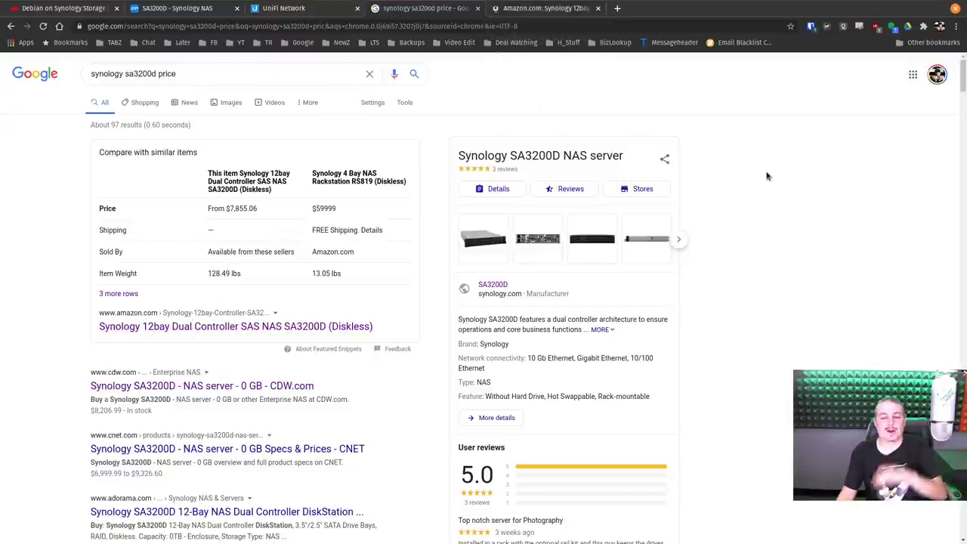
scroll(155, 371, down, 1)
middle_click(156, 330)
scroll(156, 330, down, 2)
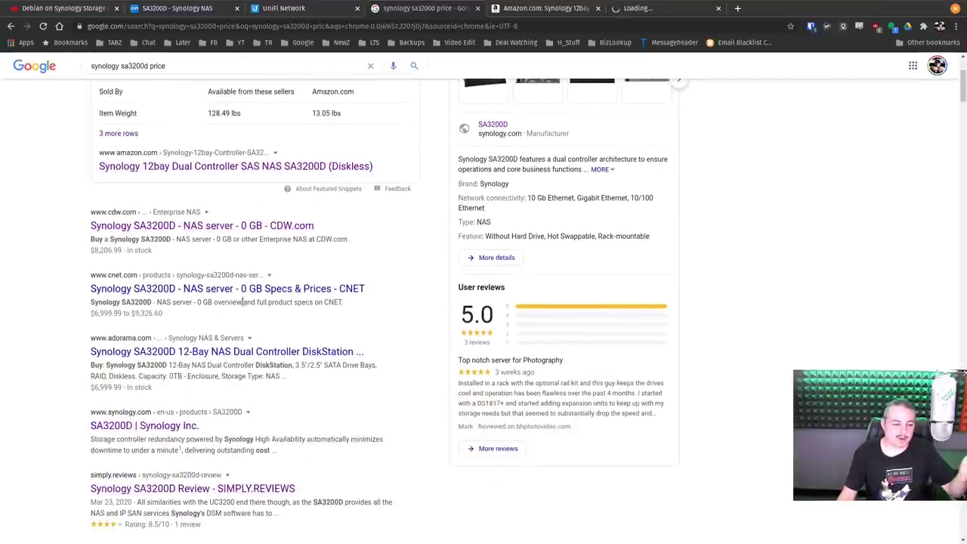
middle_click(333, 289)
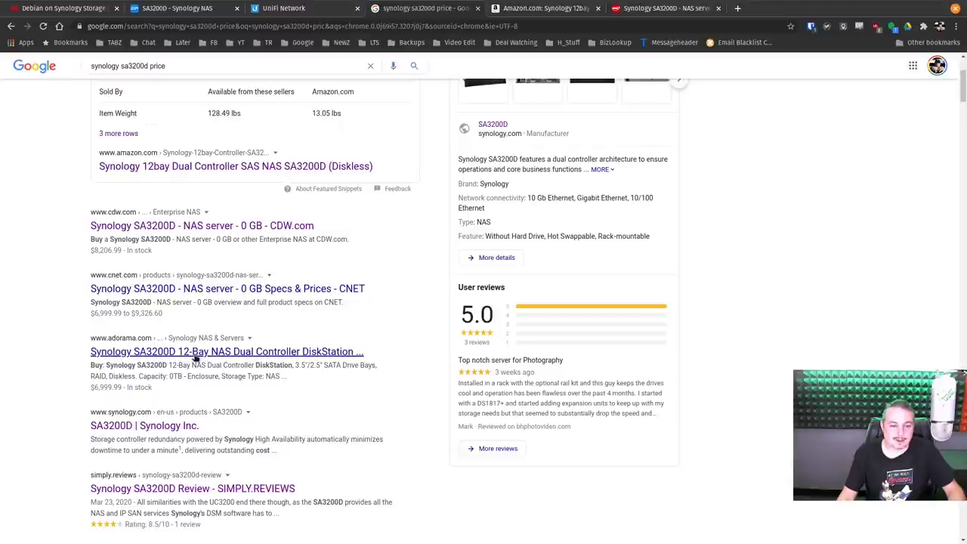
Step: Show all buying options for the SA3200D on its Amazon listing and compare the sellers' prices
click(531, 4)
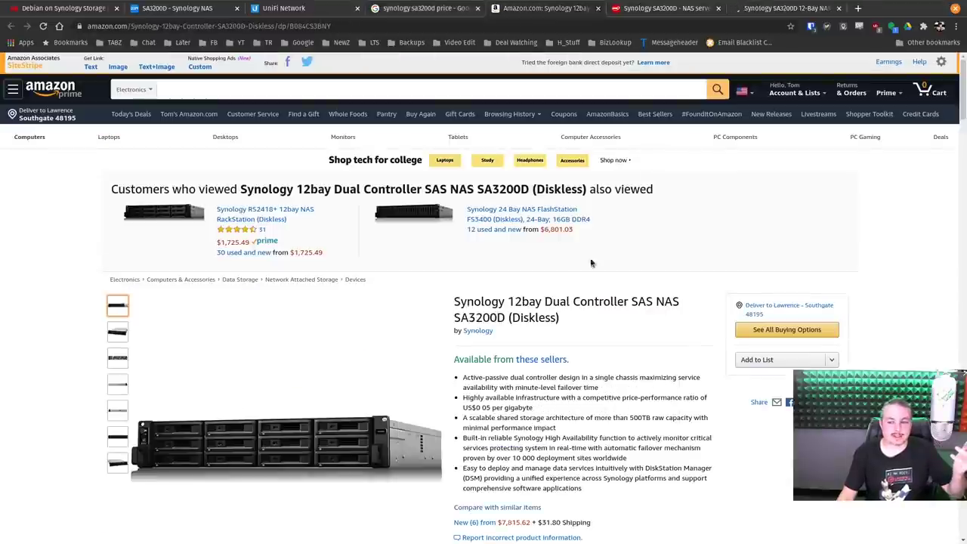
click(776, 336)
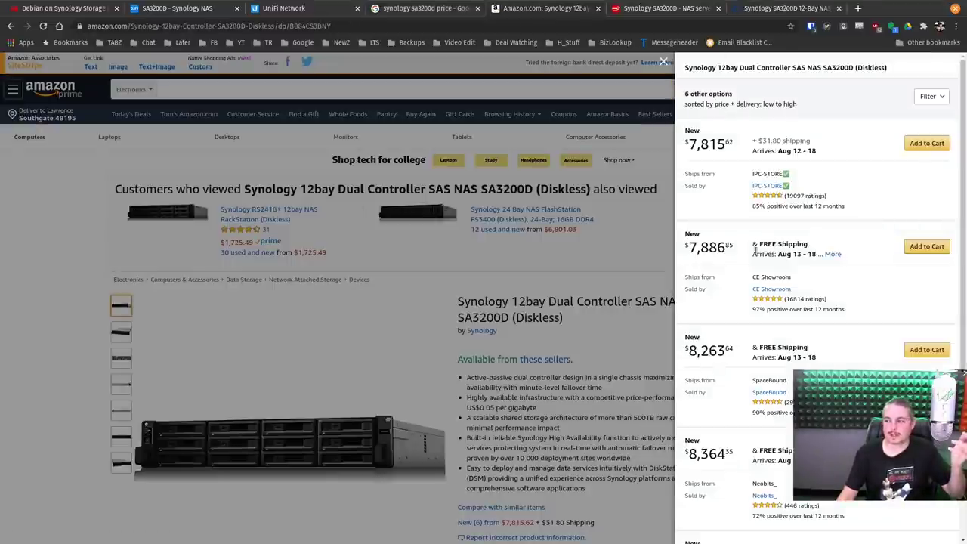
scroll(718, 225, down, 2)
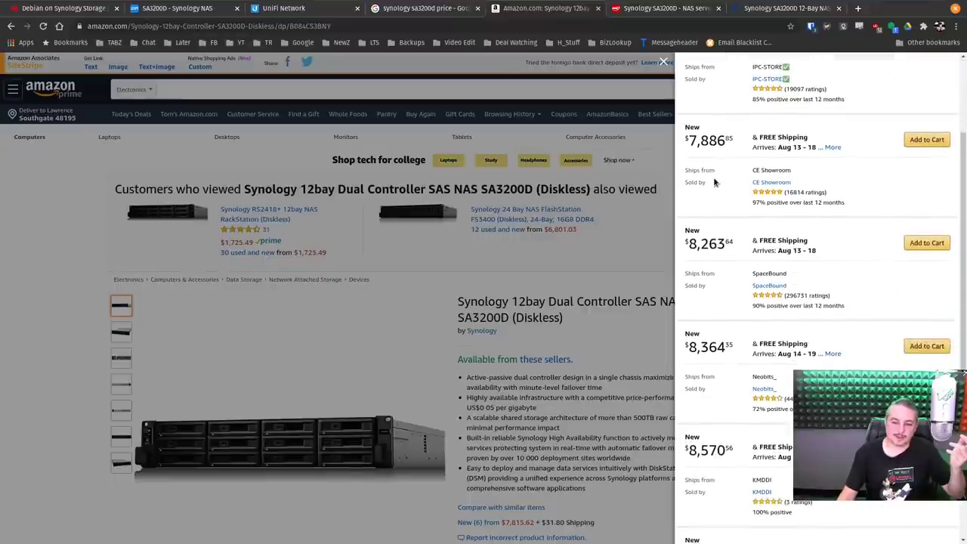
scroll(715, 181, up, 1)
scroll(722, 185, down, 2)
scroll(690, 333, down, 1)
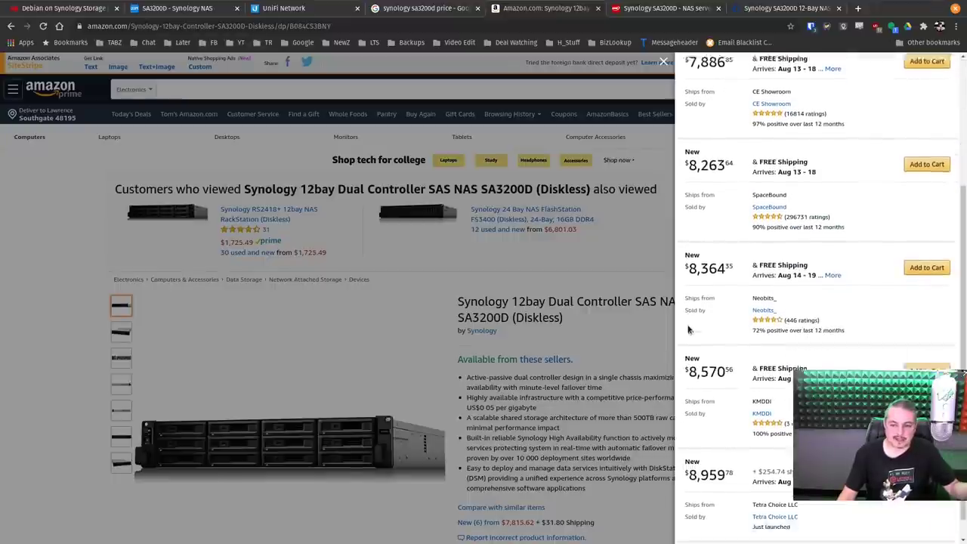
Step: Check the SA3200D's advertised price on the CDW listing and move on to the Adorama listing
click(637, 6)
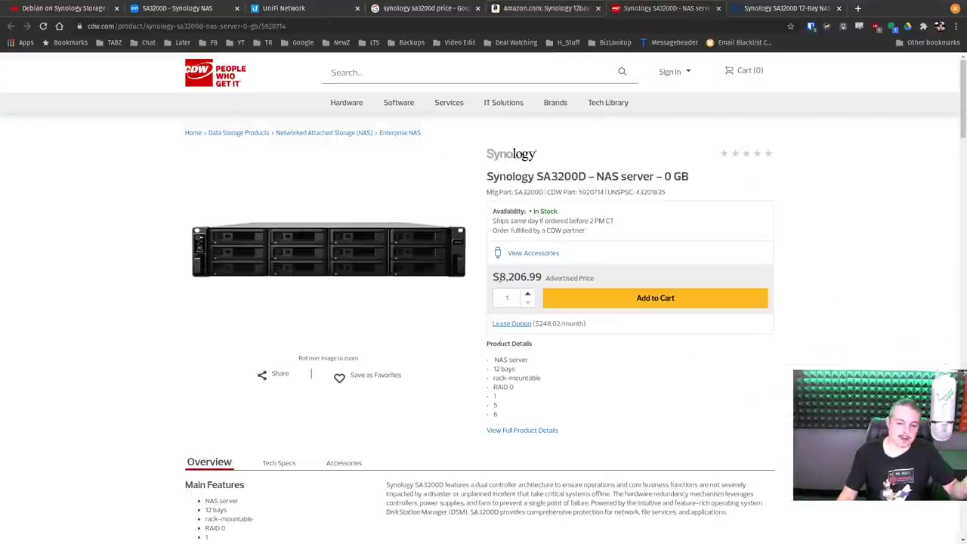
drag(499, 277, 542, 277)
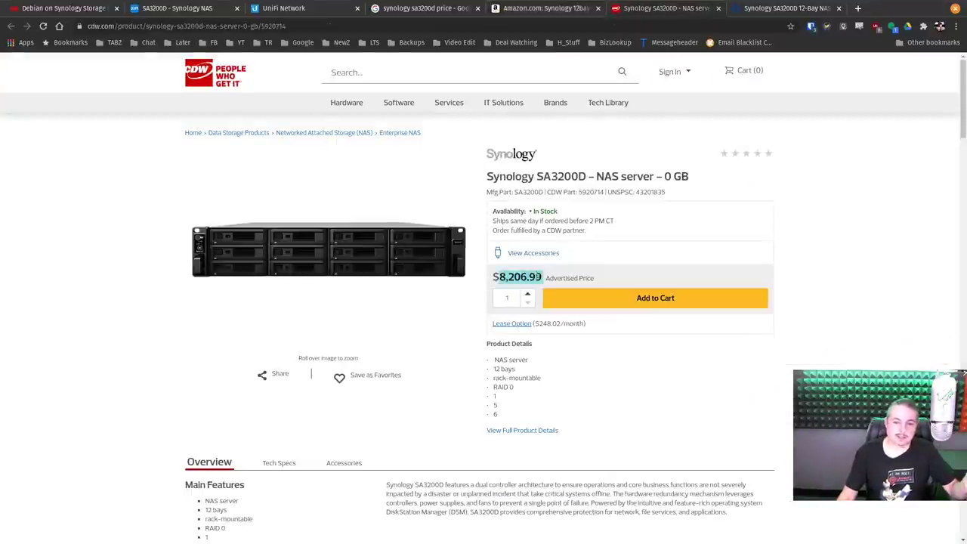
key(ctrl+Tab)
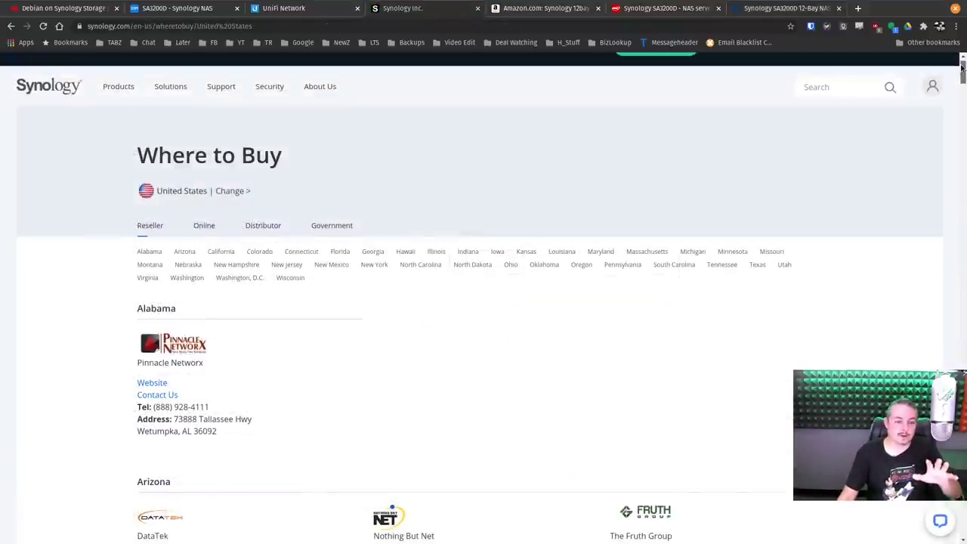
Step: View Synology's United States Where to Buy page and revisit the Amazon, CDW and Adorama listings for the SA3200D
mouse_move(962, 66)
mouse_down()
mouse_move(948, 308)
mouse_move(961, 381)
mouse_move(961, 533)
mouse_move(963, 69)
mouse_up()
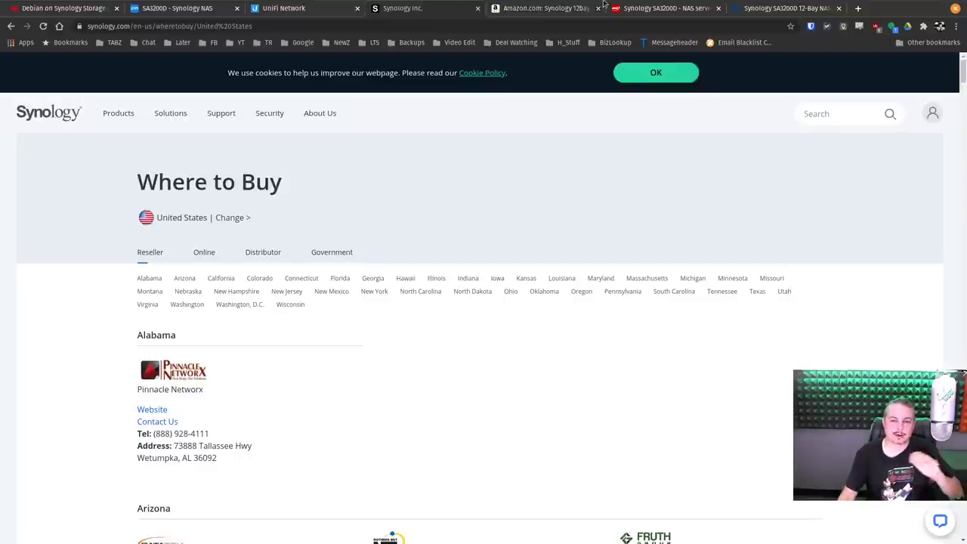
click(540, 8)
click(658, 8)
click(758, 9)
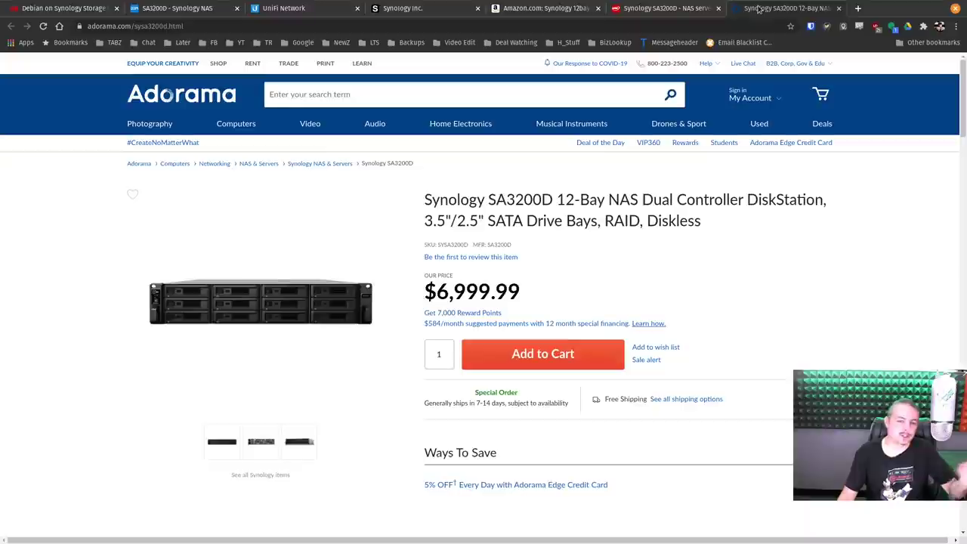
click(397, 8)
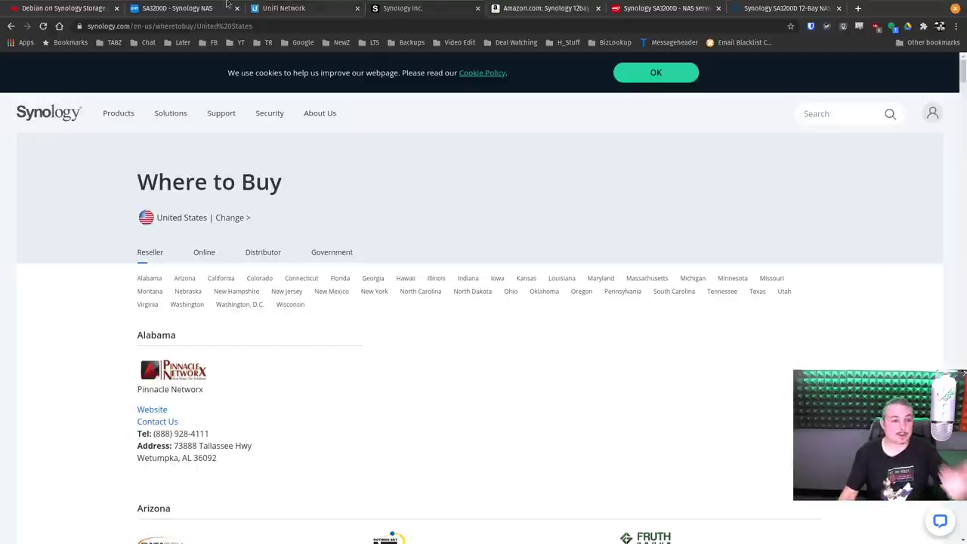
Step: Return to the Synology NAS, launch Active Backup for Business and reposition its window over the High Availability log
click(181, 8)
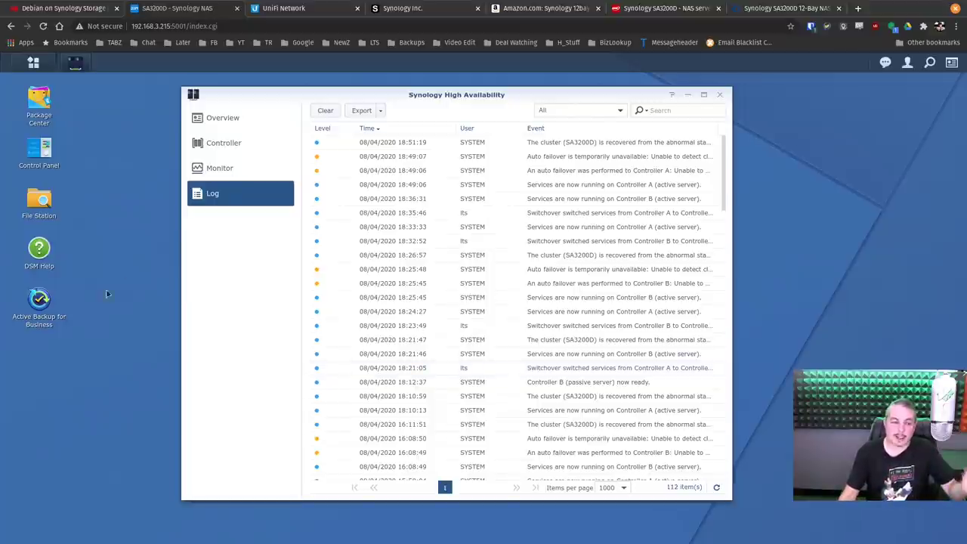
click(41, 301)
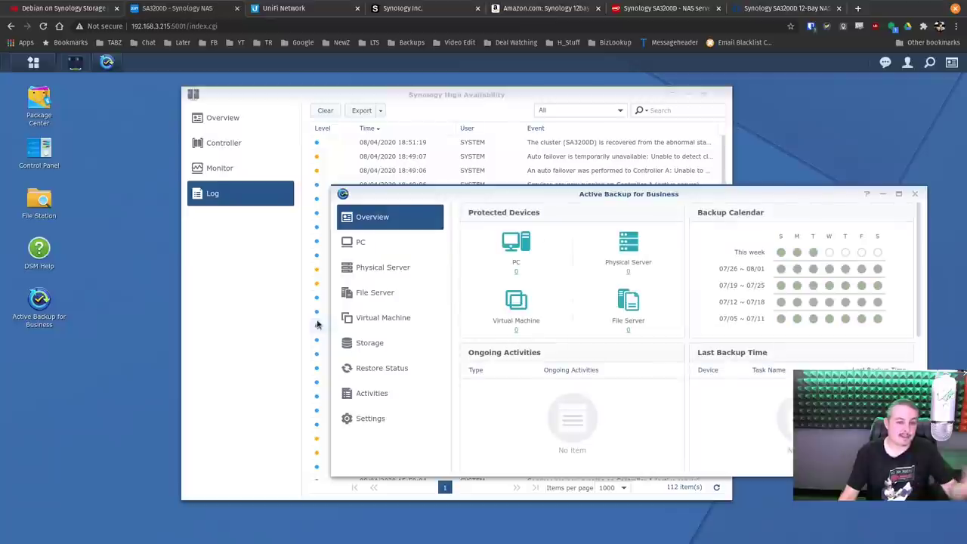
drag(706, 190, 582, 145)
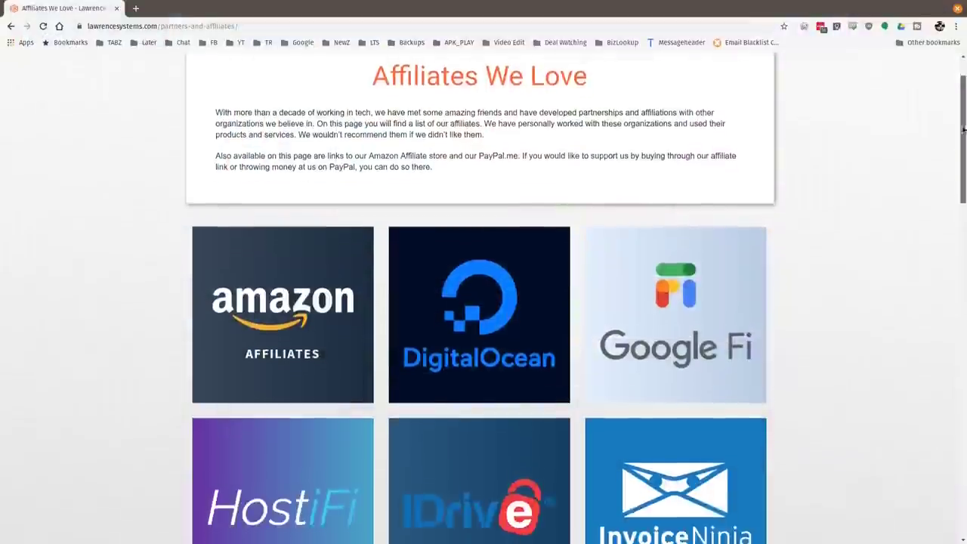
Step: Look through the partner offers on the Affiliates We Love page
scroll(956, 186, down, 3)
drag(956, 186, 951, 290)
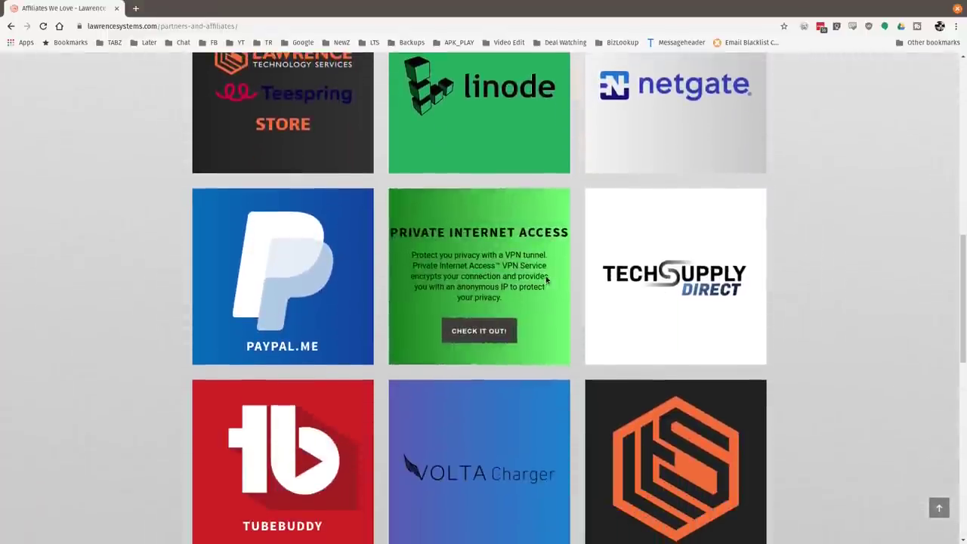